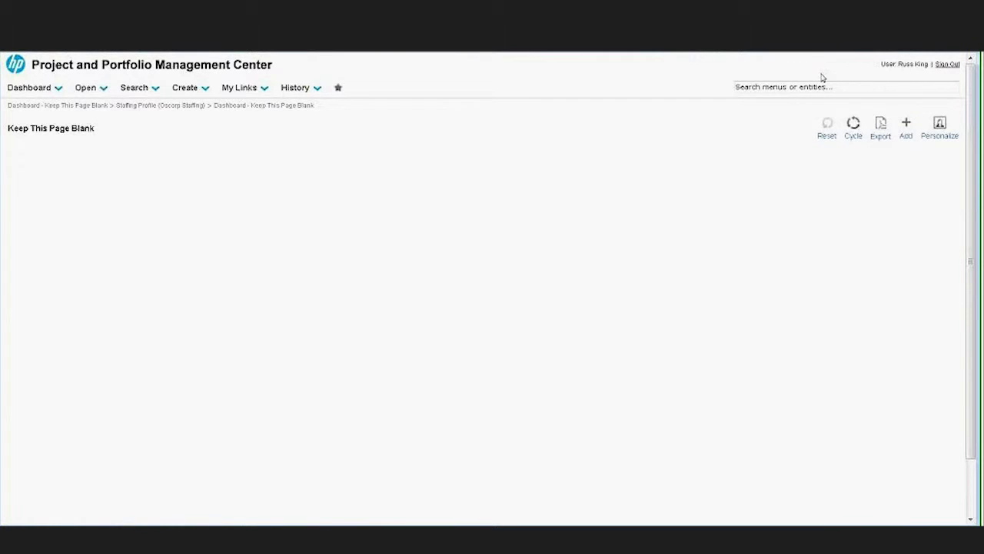
Open the Resource Planner from the Dashboard menu and scroll down to its allocation grid
click(23, 88)
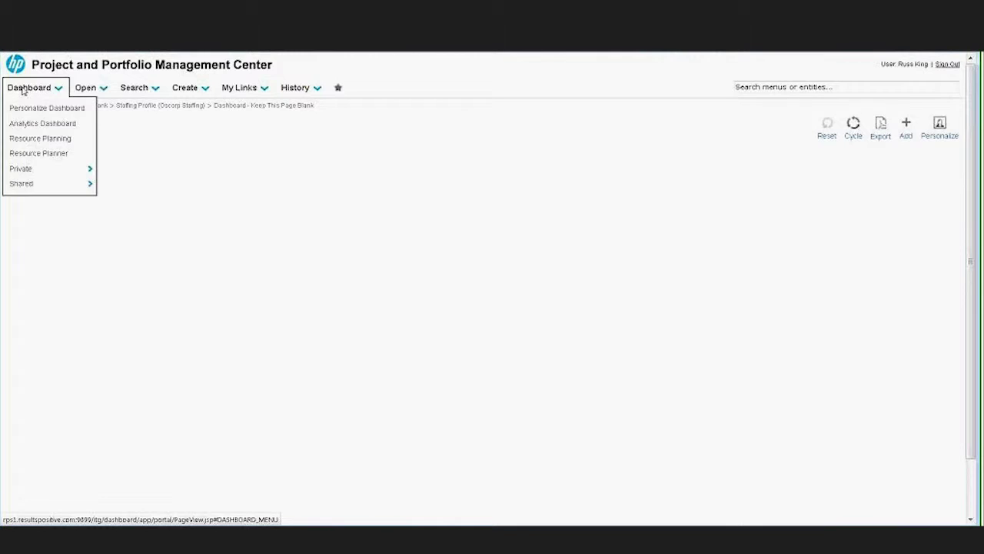
click(25, 155)
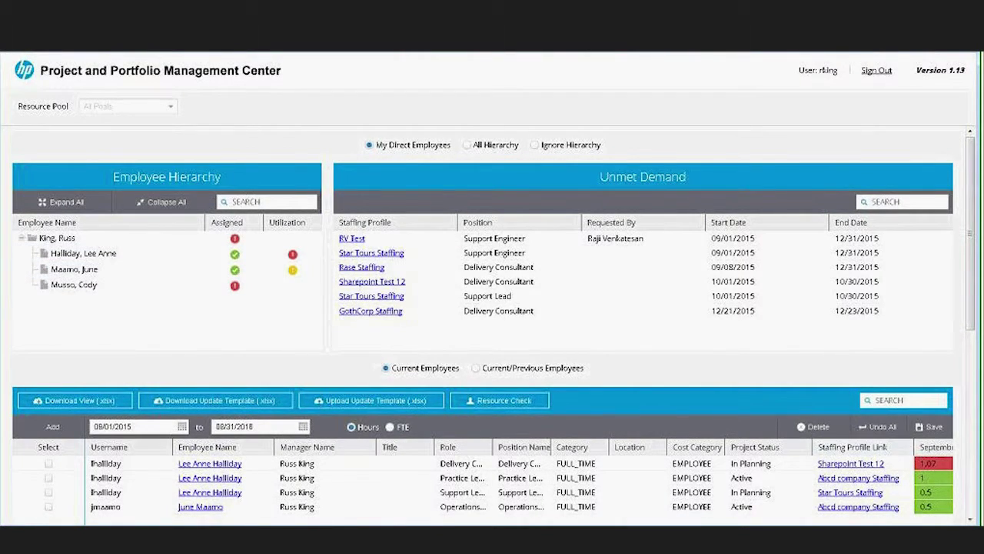
scroll(492, 323, down, 2)
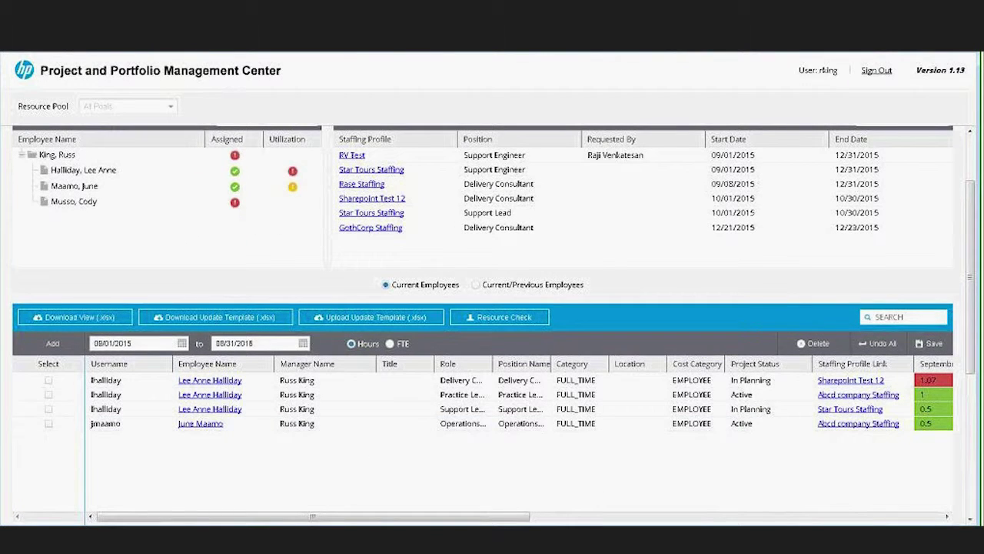
Display allocations in FTE and switch the grid to All Hierarchy, selecting a manager
drag(527, 517, 745, 517)
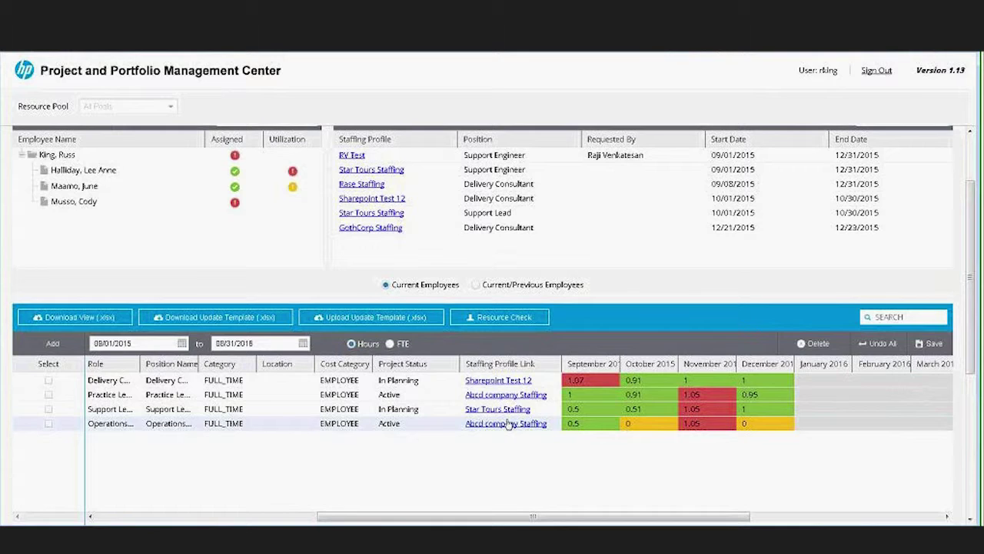
click(390, 345)
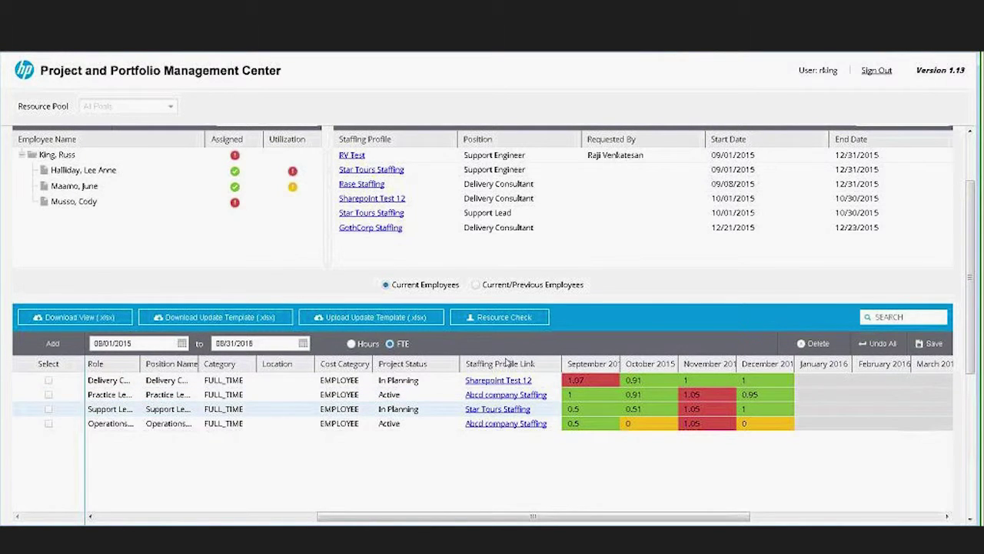
scroll(501, 335, up, 2)
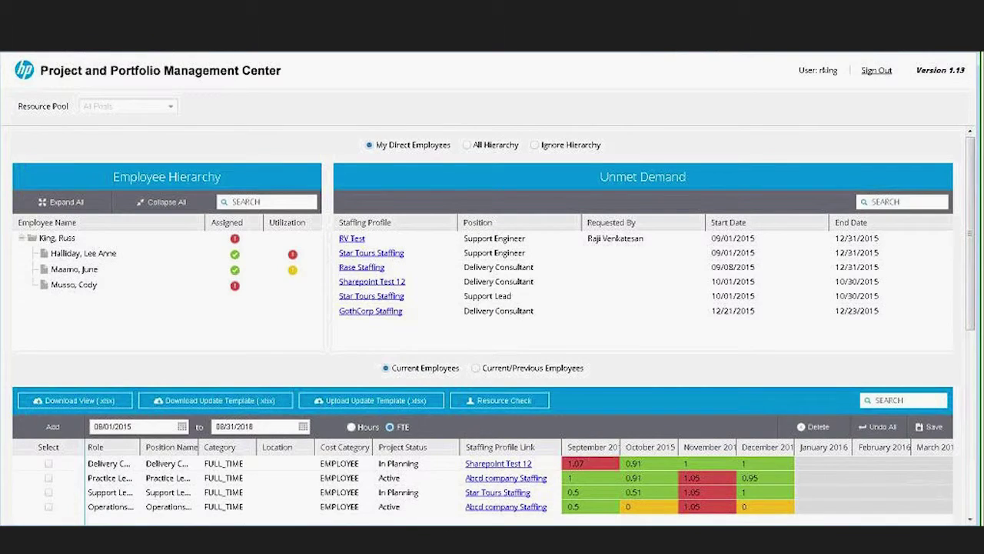
click(467, 145)
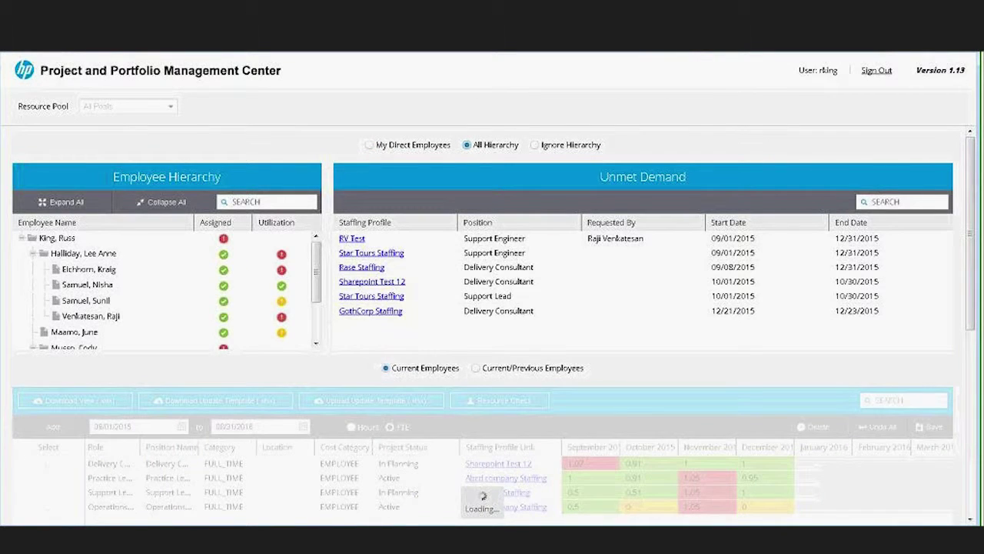
click(33, 257)
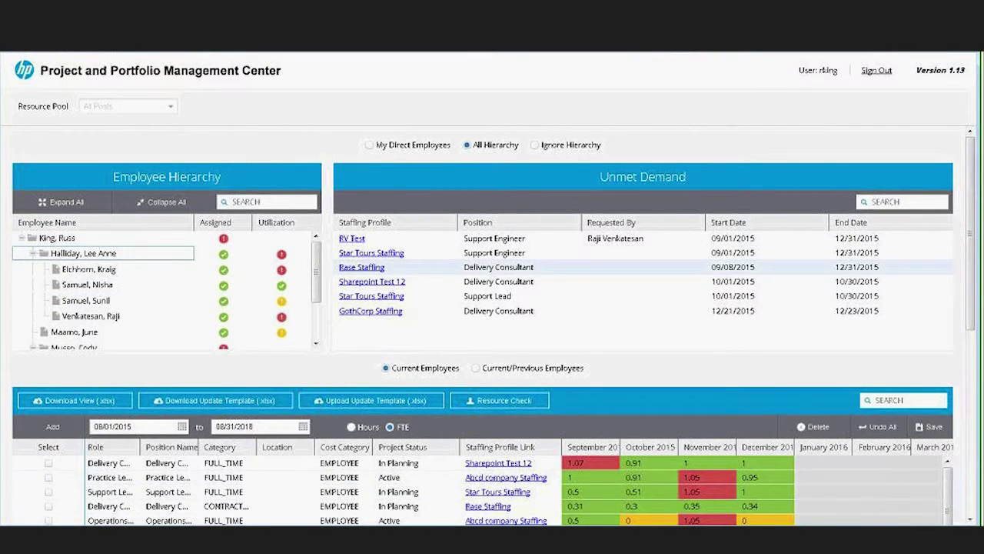
drag(972, 223, 972, 311)
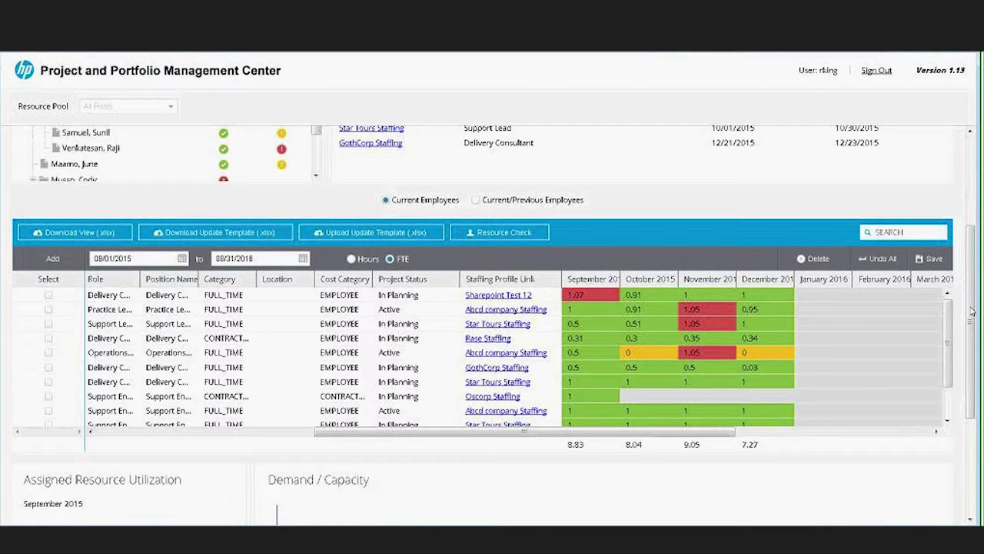
Set Sharepoint Test 12's September, October and November allocations to 0.5
click(590, 294)
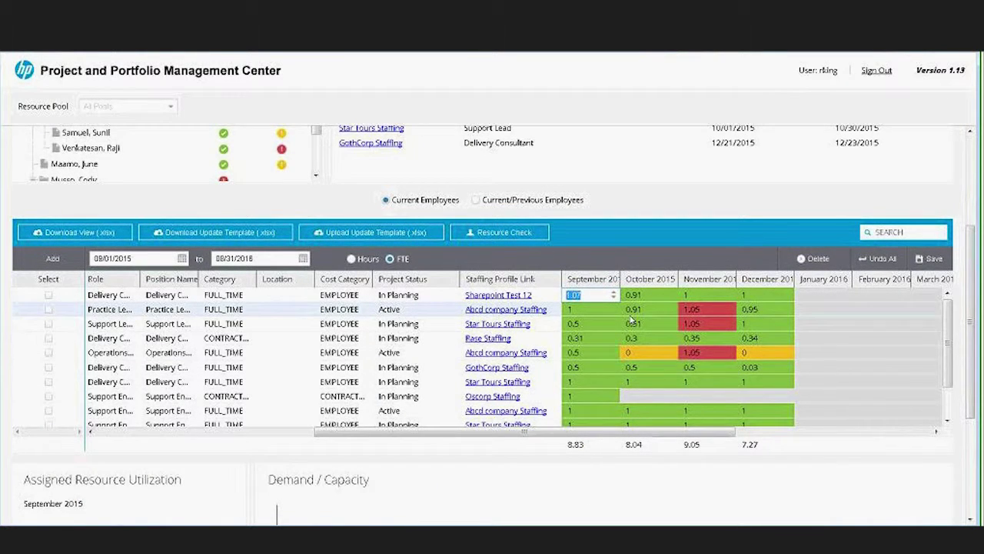
key(BackSpace)
text(0.5)
key(Tab)
text(0.5)
key(Tab)
text(0.5)
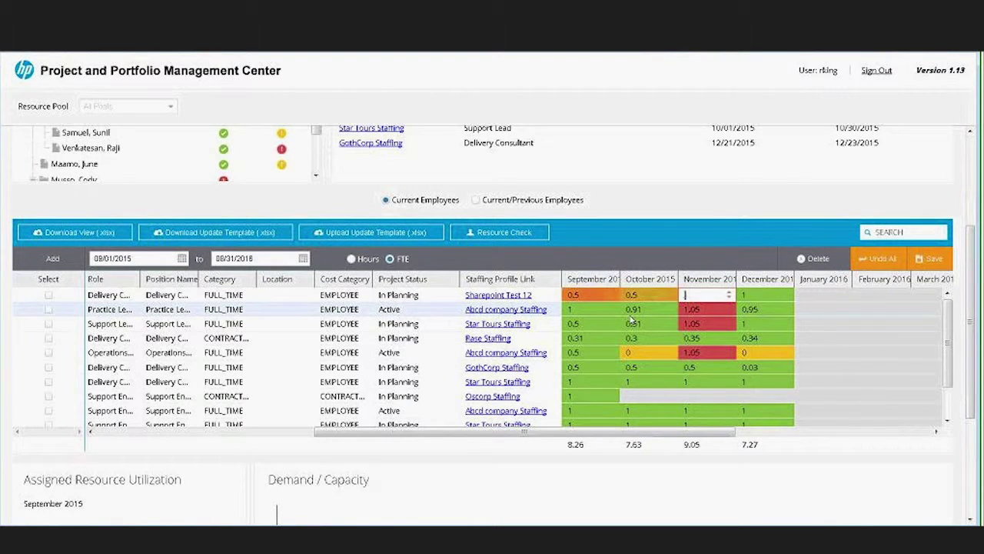
key(Tab)
Save the allocation changes, confirm, and dismiss the success message
click(921, 262)
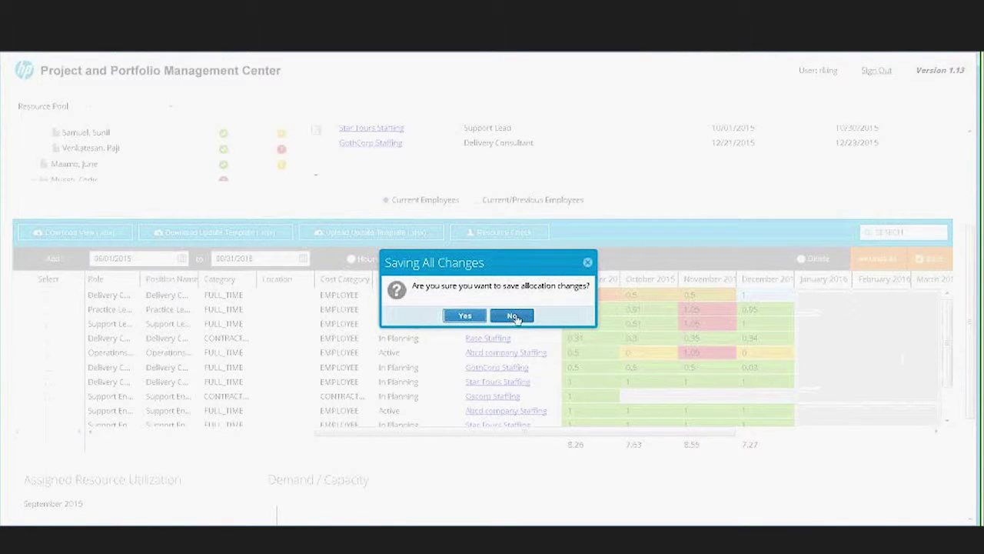
click(471, 315)
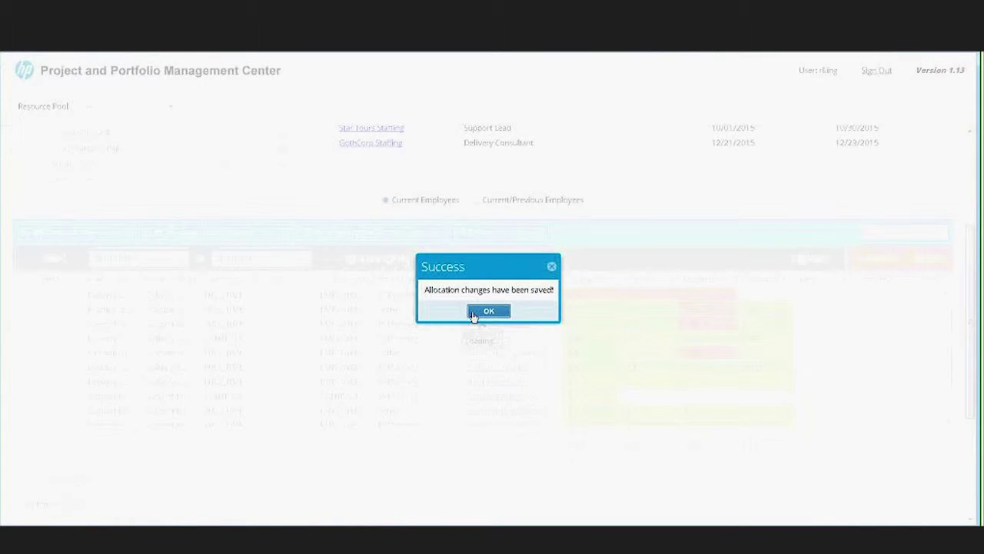
click(488, 311)
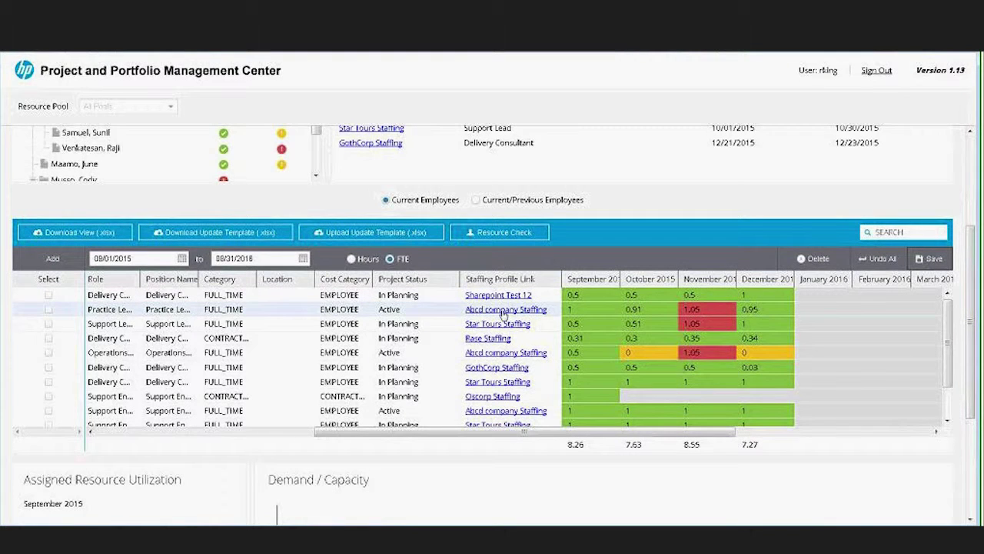
click(507, 234)
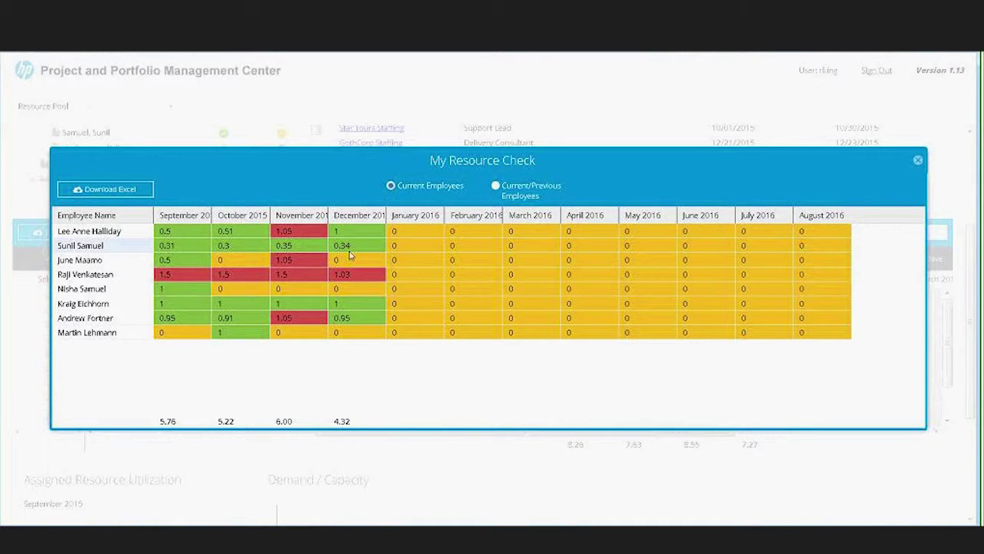
click(918, 160)
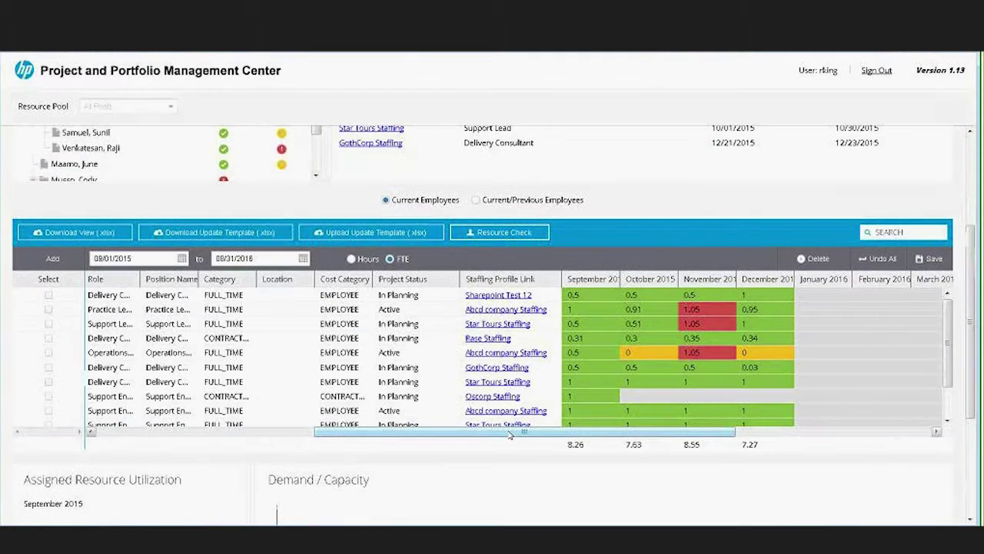
drag(435, 431, 216, 449)
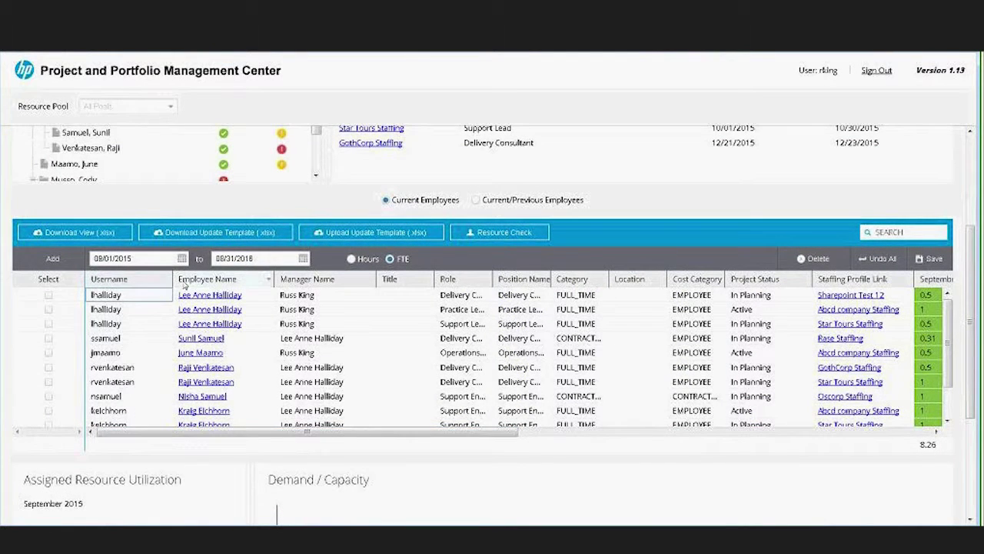
Lock the Username and Employee Name columns, then scroll the grid to confirm they stay fixed
click(166, 282)
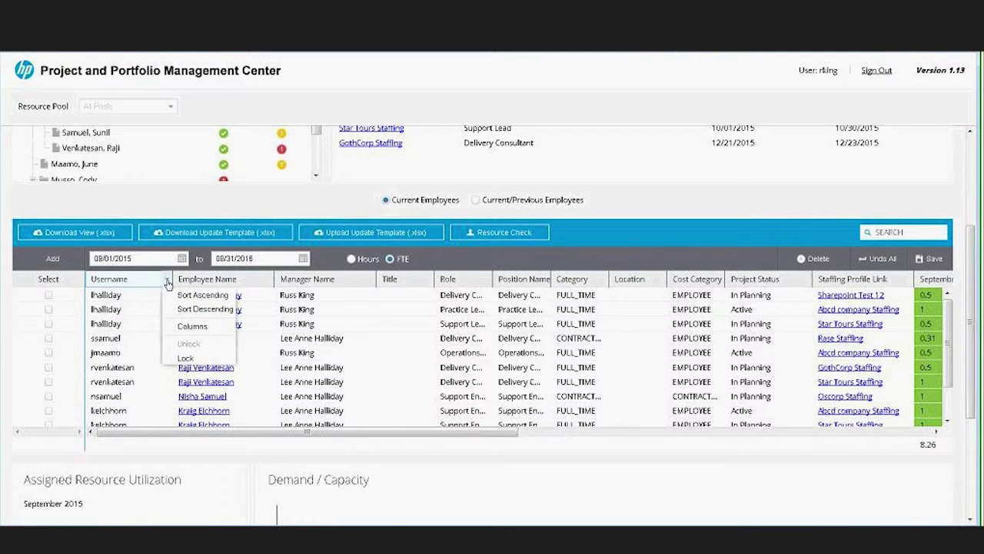
click(184, 359)
click(269, 280)
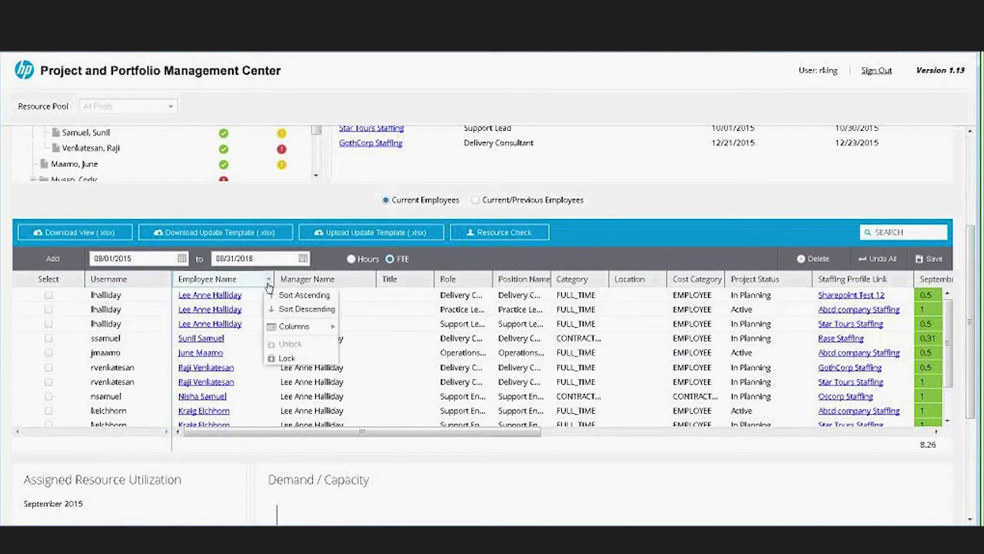
click(284, 358)
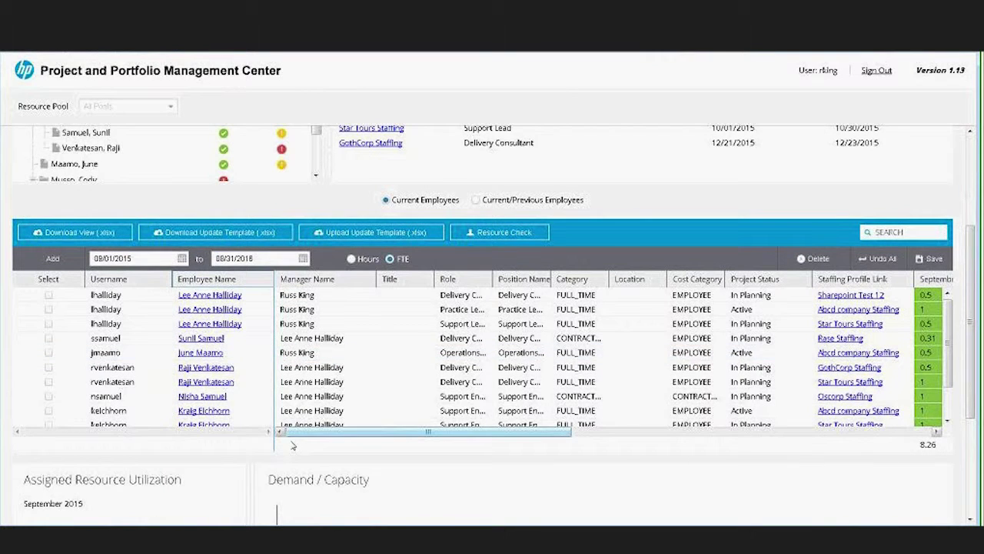
drag(294, 432, 656, 483)
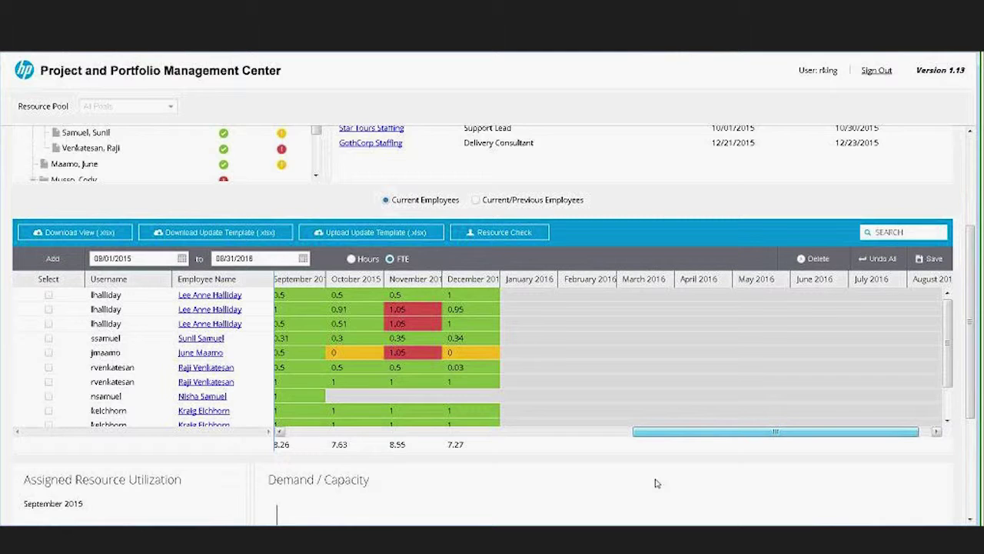
drag(656, 483, 539, 413)
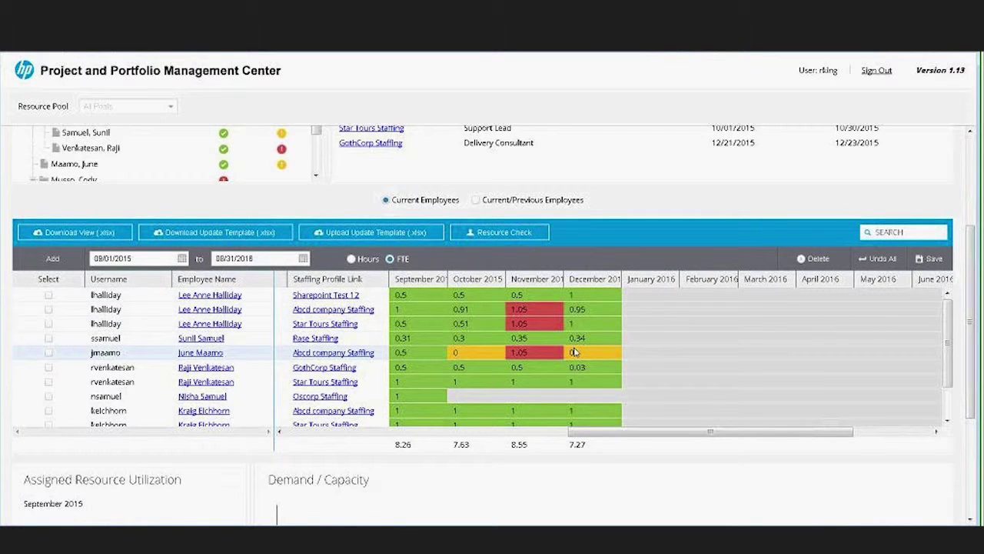
scroll(419, 291, left, 10)
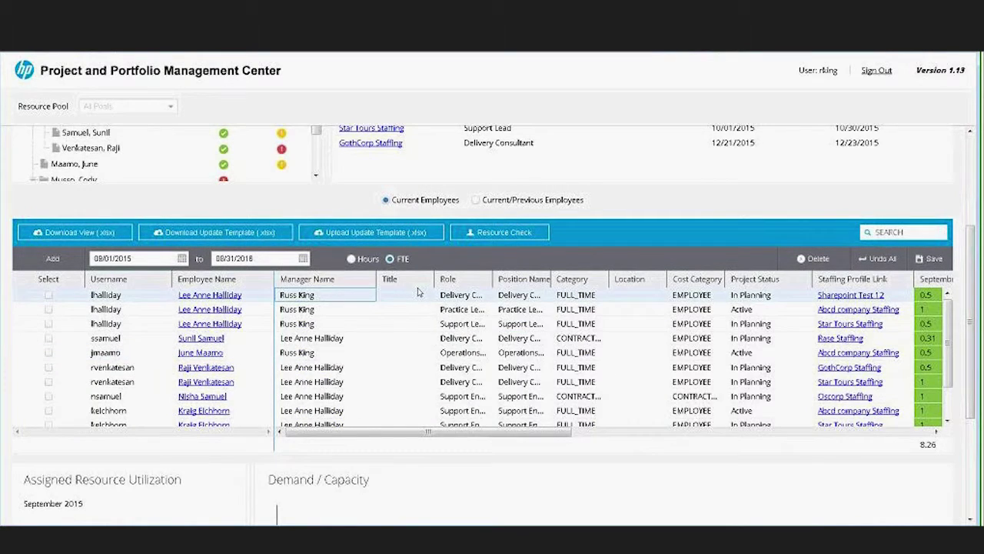
click(486, 279)
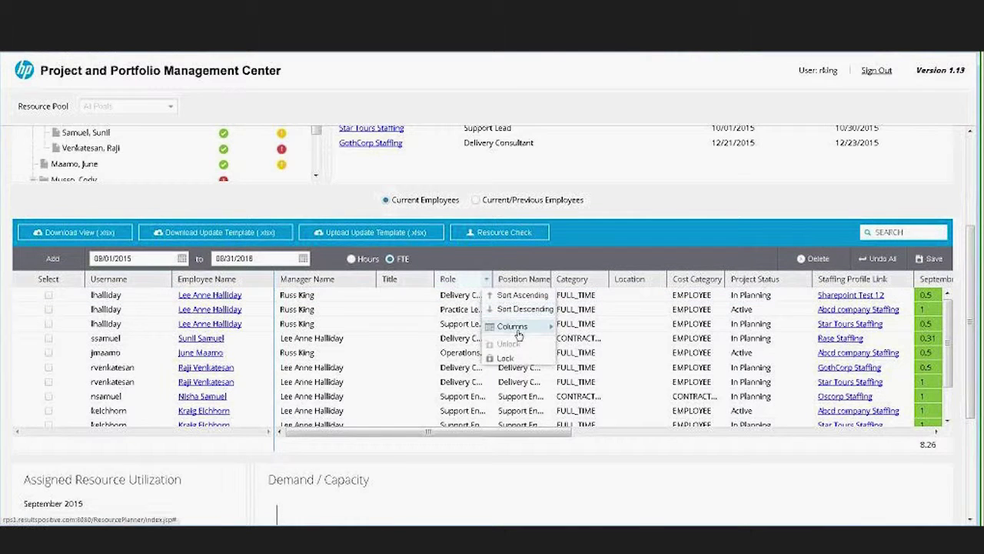
Hide the Category, Location and Title columns from the allocation grid
mouse_move(523, 326)
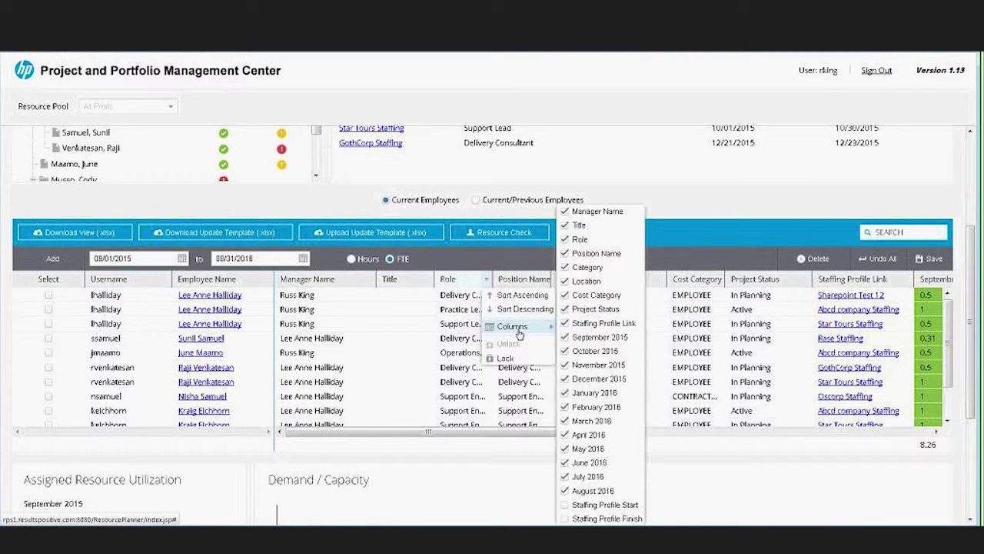
click(581, 267)
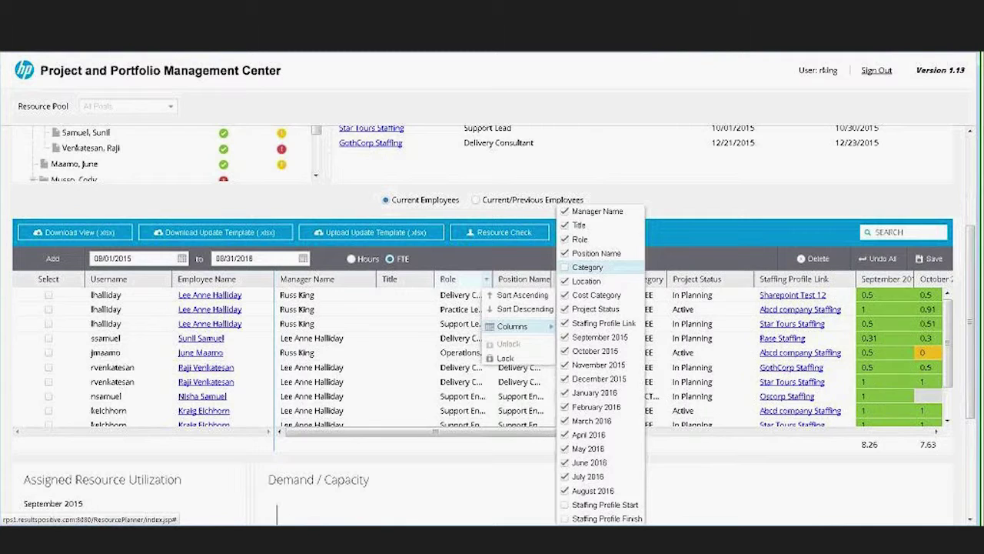
click(569, 281)
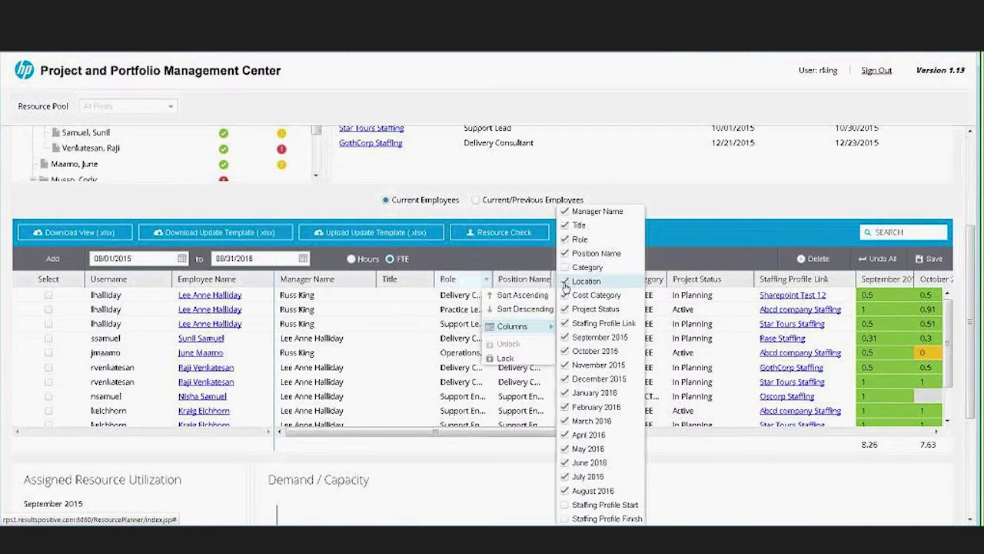
click(570, 225)
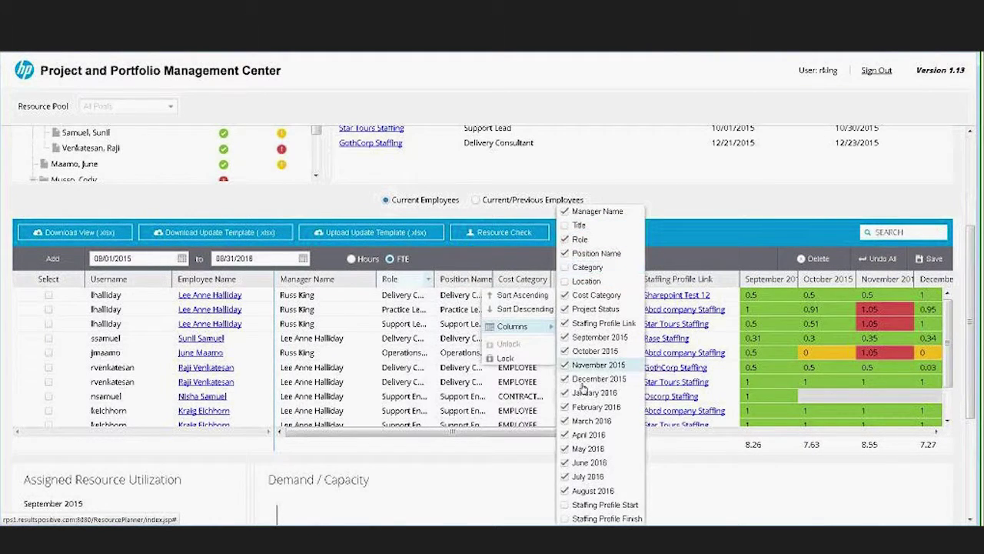
click(769, 510)
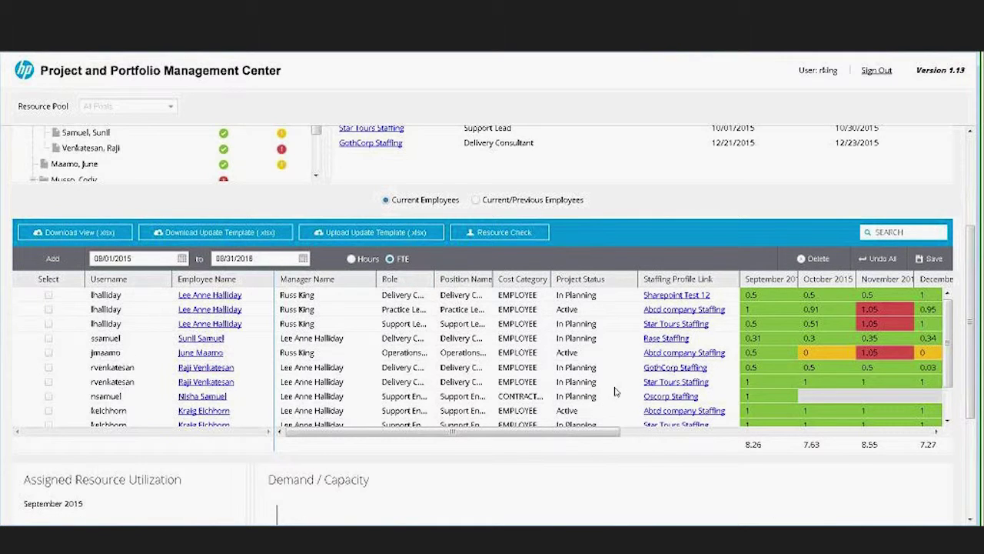
drag(592, 433, 780, 465)
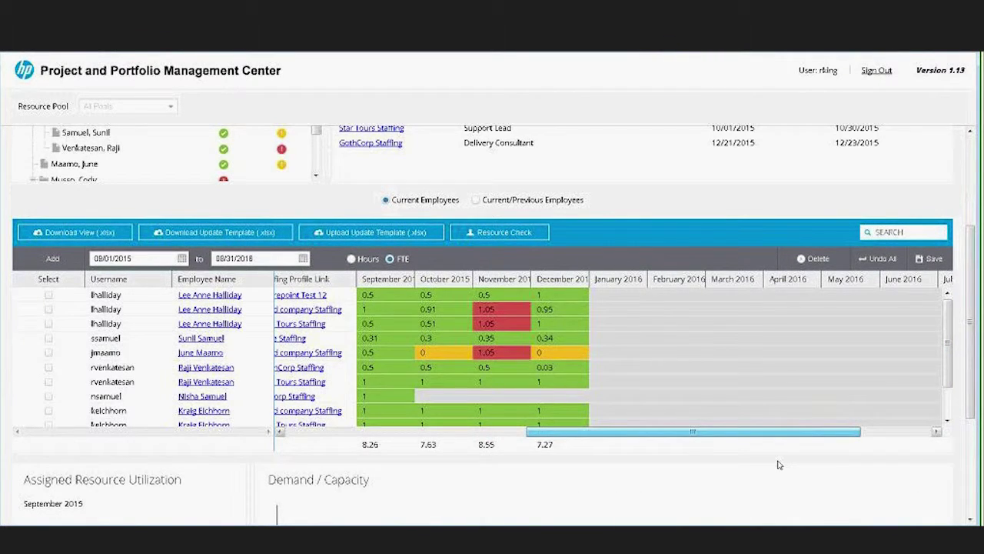
drag(779, 464, 398, 327)
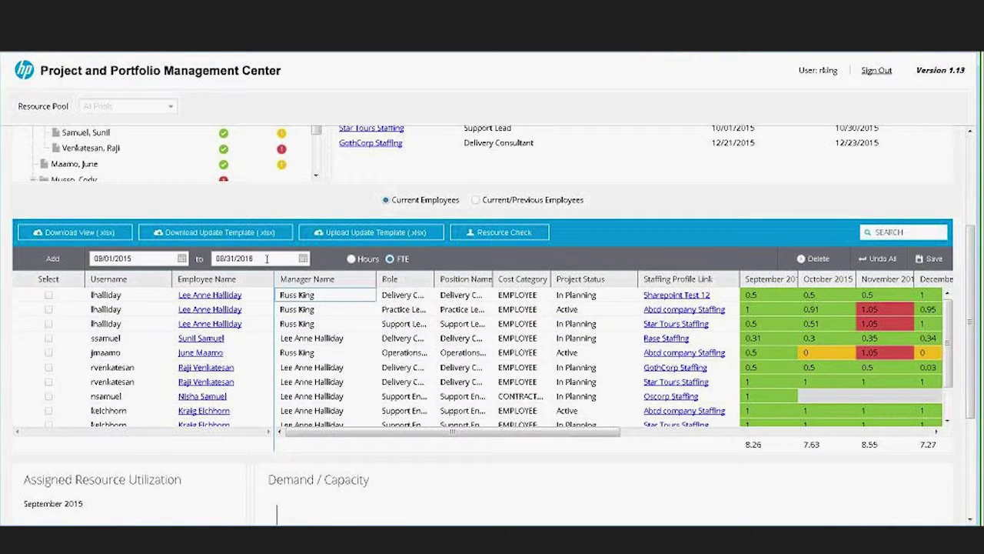
Change the planning period's end date to 12/31/2015 using the calendar picker
click(303, 260)
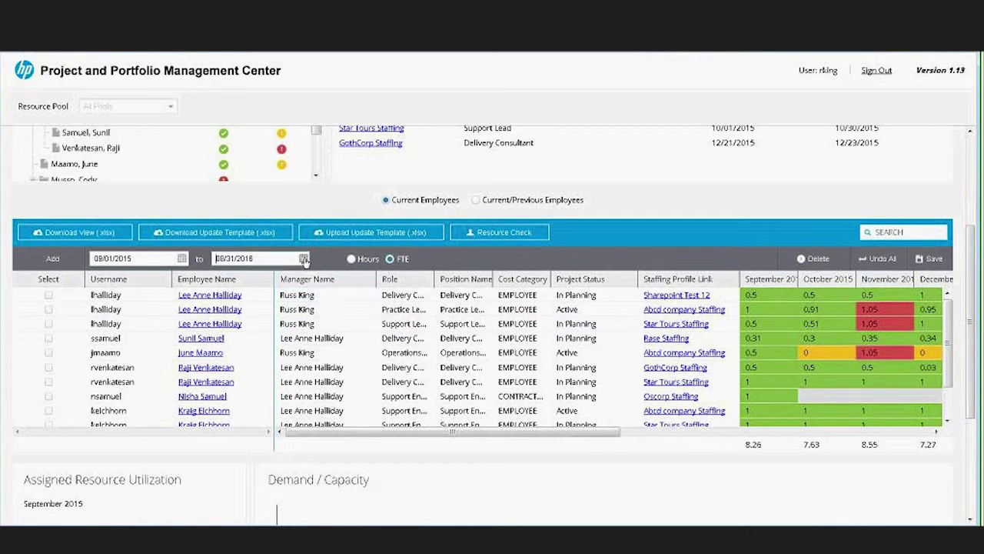
click(219, 275)
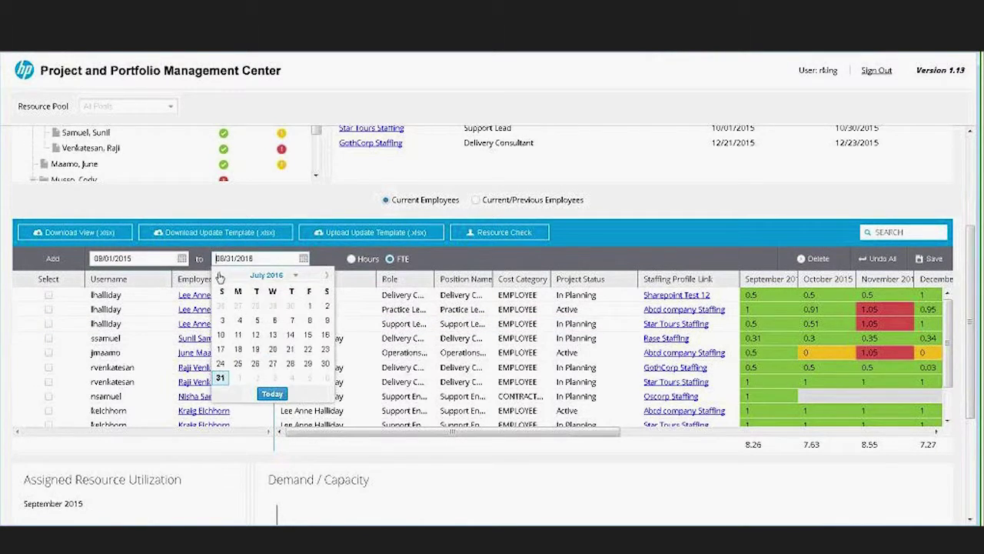
click(219, 275)
click(219, 276)
click(219, 275)
click(219, 275)
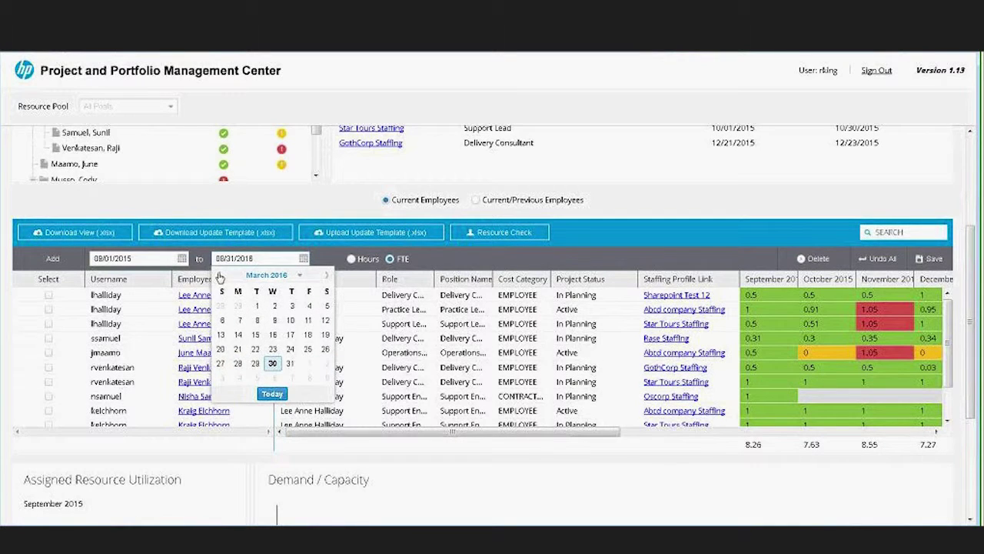
click(219, 275)
click(219, 275)
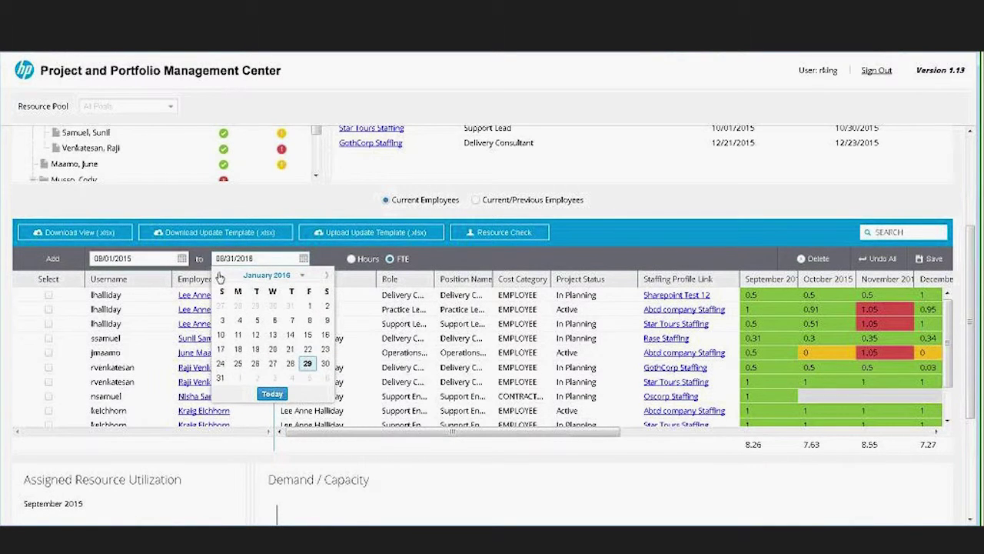
click(290, 306)
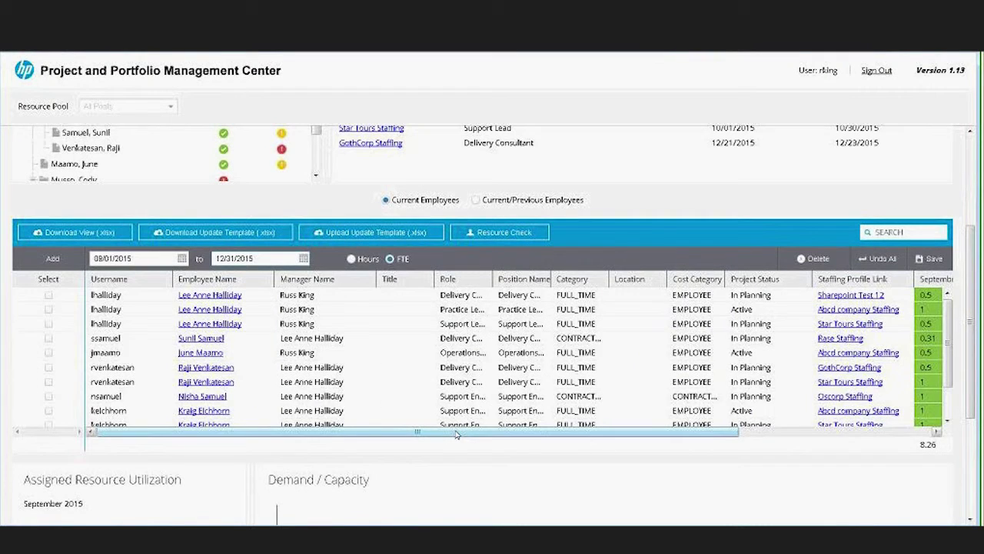
Download the allocation update template (.xlsx) and open it in Microsoft Excel
drag(457, 434, 882, 283)
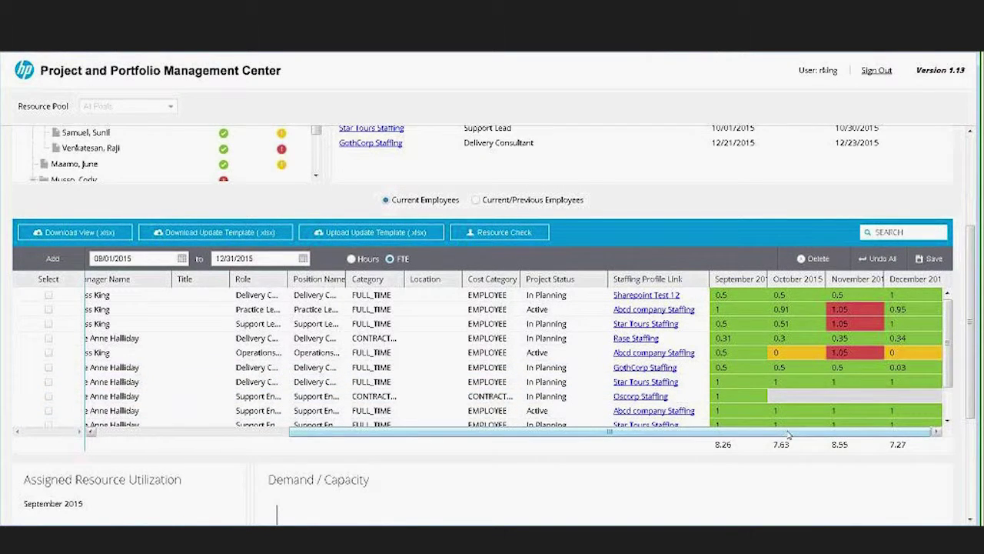
mouse_move(788, 435)
mouse_down()
mouse_move(661, 435)
mouse_move(786, 428)
mouse_up()
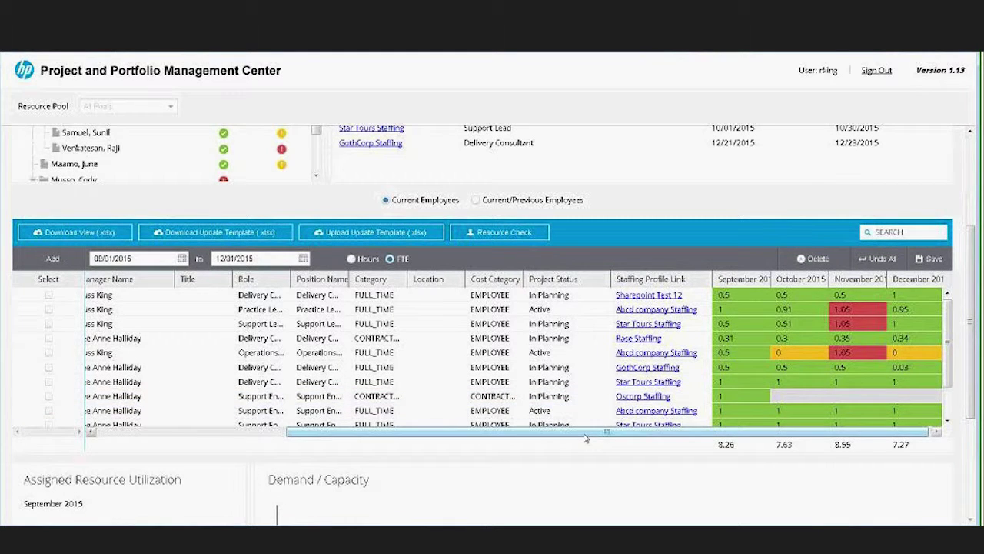
drag(586, 433, 454, 445)
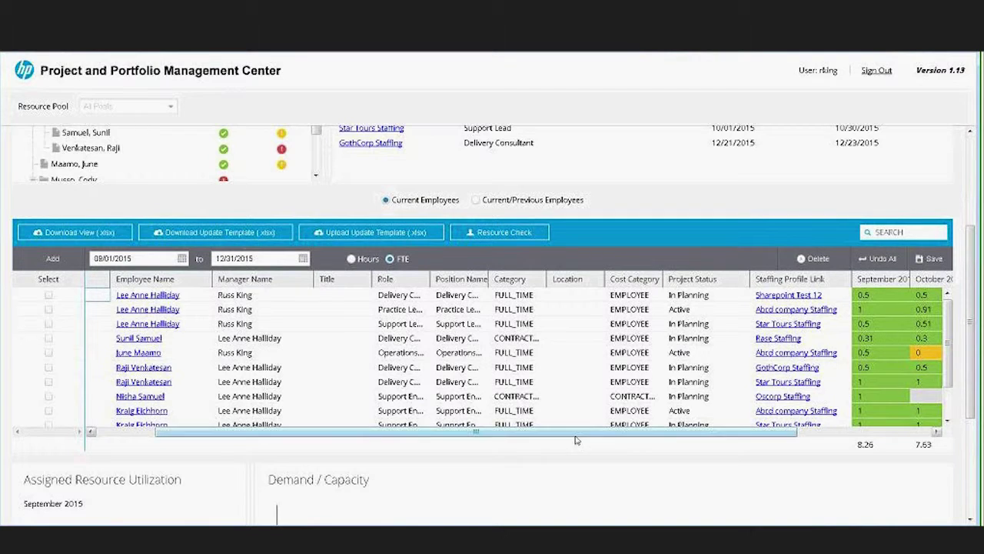
drag(576, 438, 604, 438)
click(223, 235)
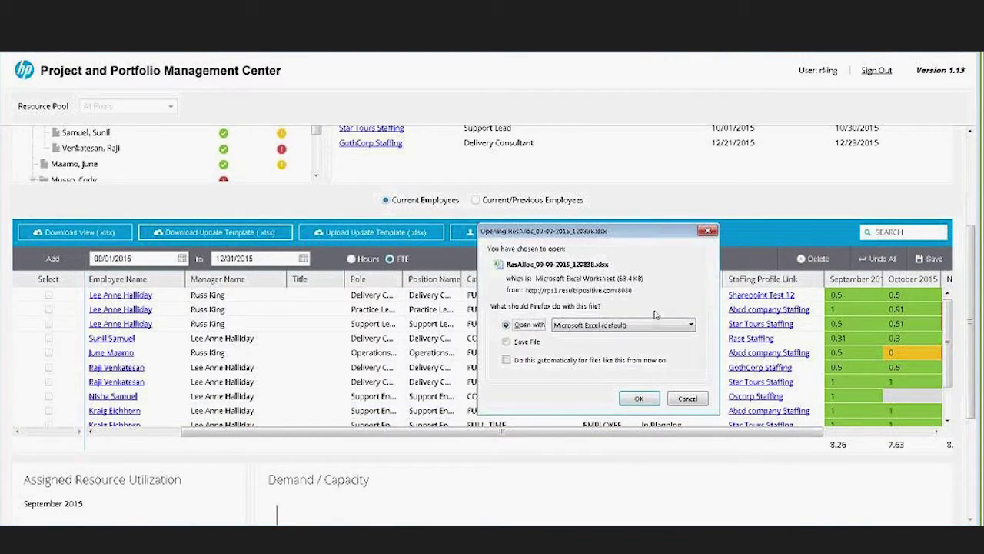
click(639, 398)
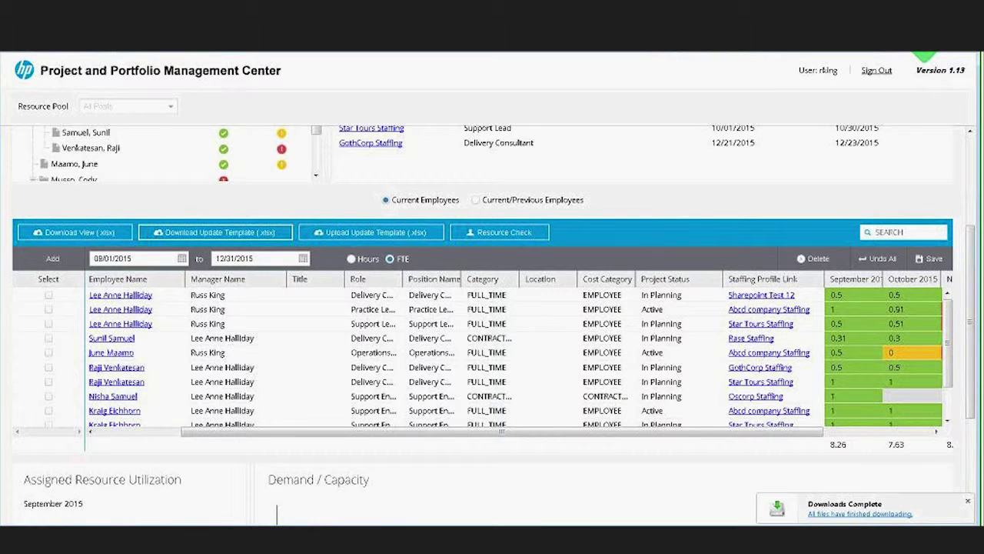
click(927, 54)
click(804, 82)
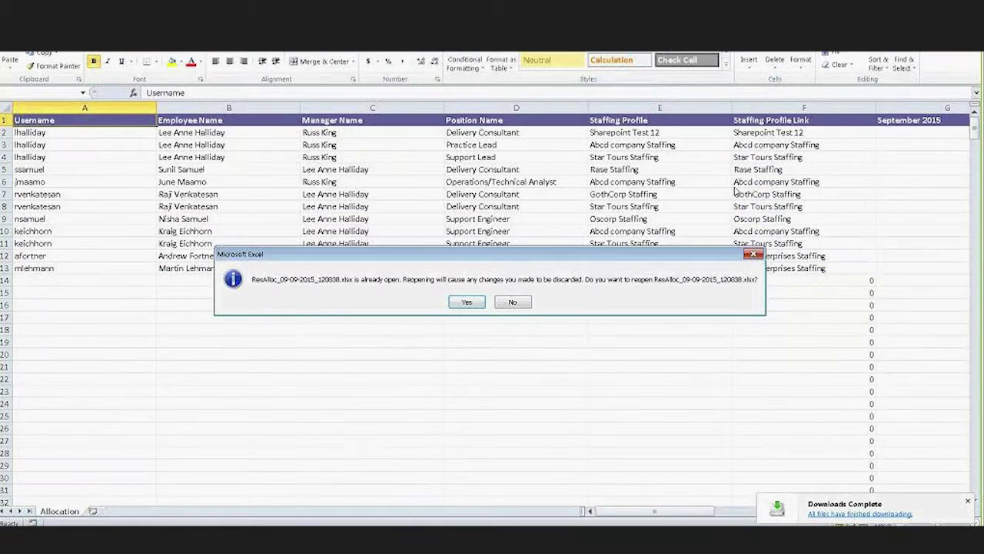
Enter 1 for Sharepoint Test 12's monthly allocations in row 2, starting September 2015
key(Return)
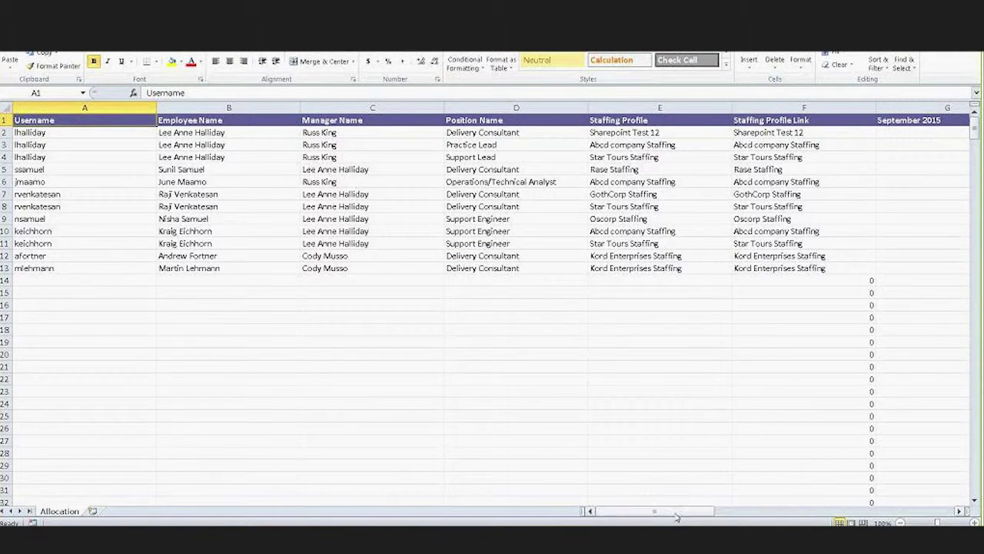
drag(685, 514, 743, 514)
click(562, 135)
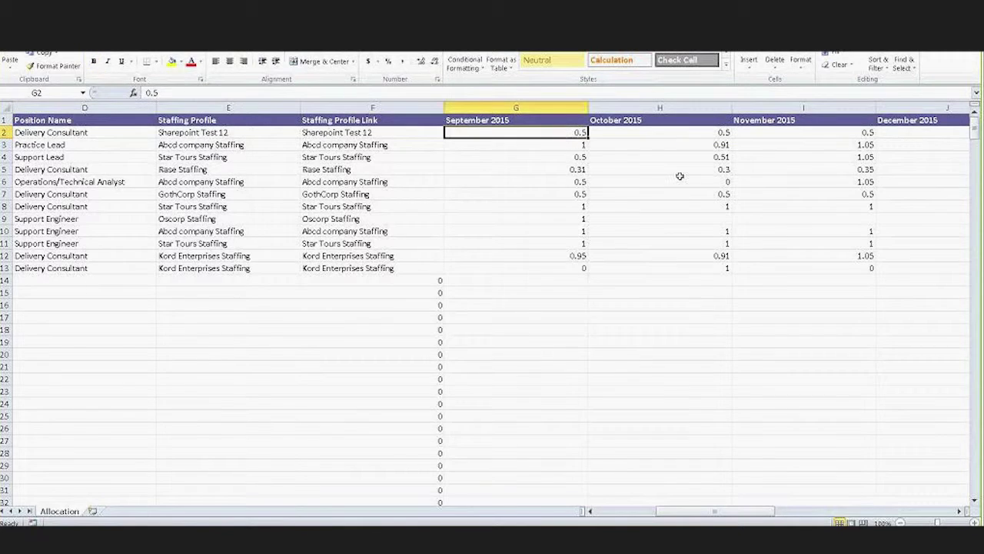
text(1)
key(Tab)
text(1)
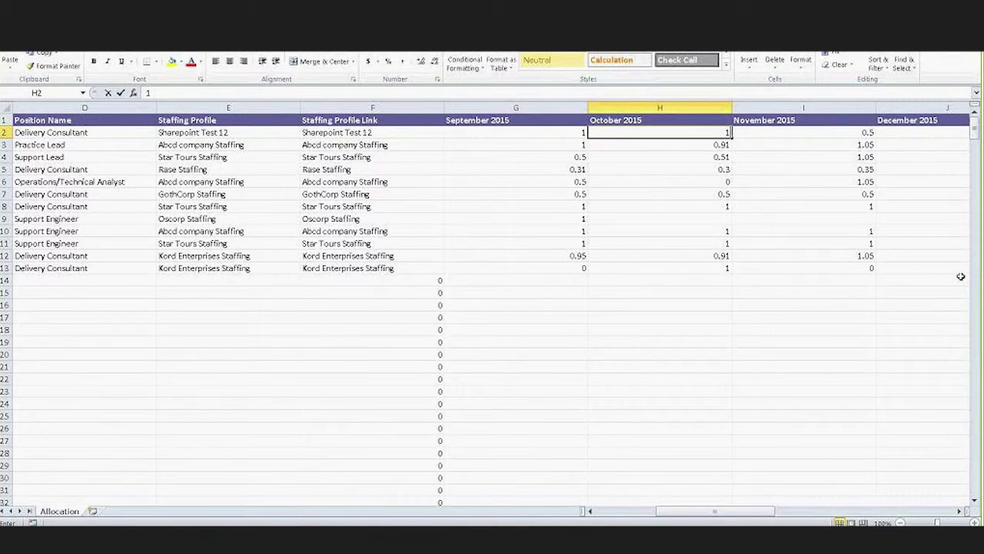
key(Tab)
text(1)
key(Tab)
key(Tab)
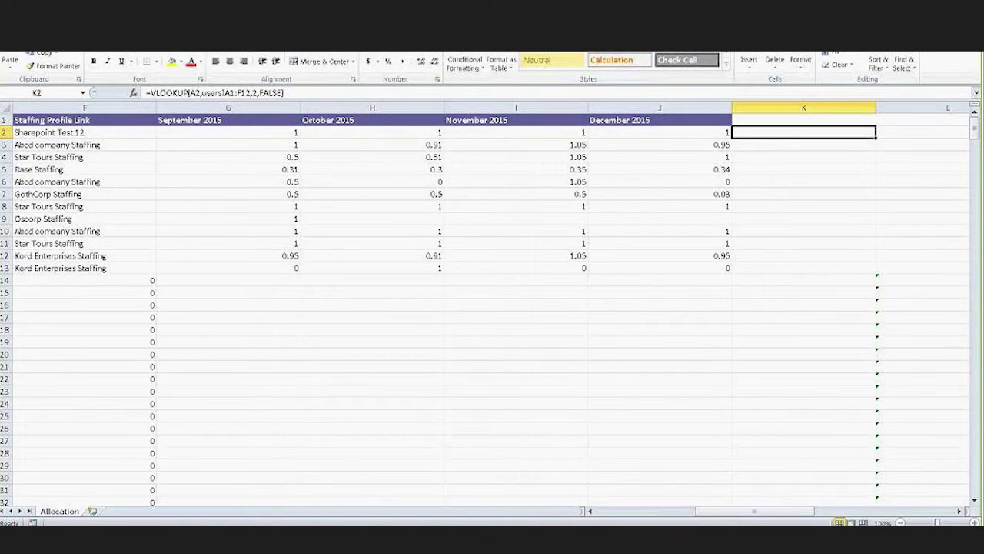
Save the workbook as ResAlloc_09-09-2015_120838.xlsx in the Downloads folder
key(alt+f)
key(a)
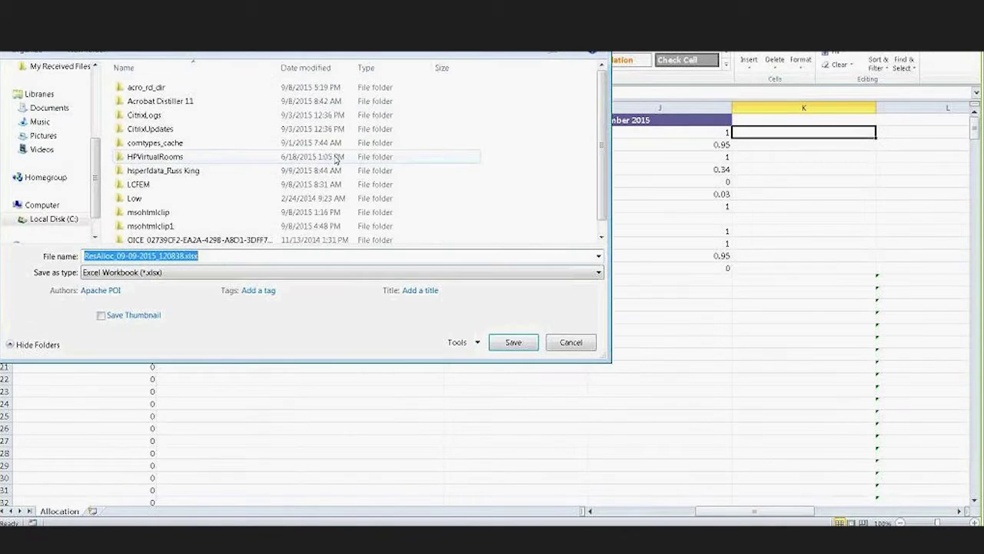
scroll(87, 92, up, 3)
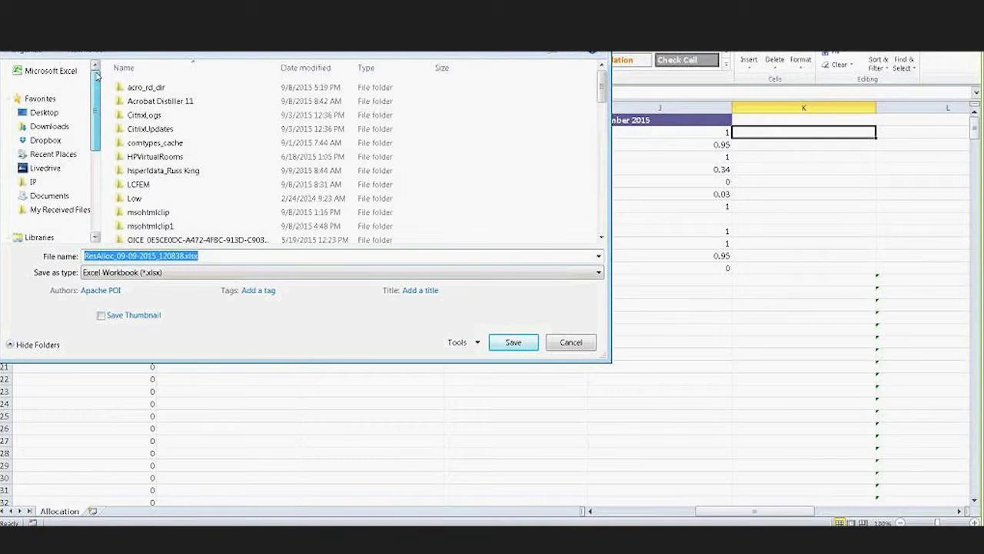
click(50, 127)
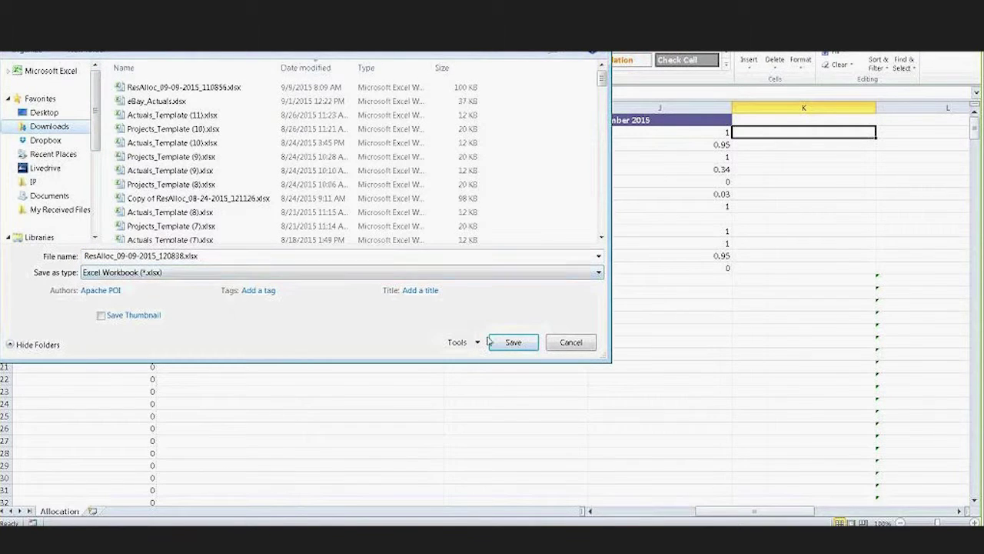
click(514, 345)
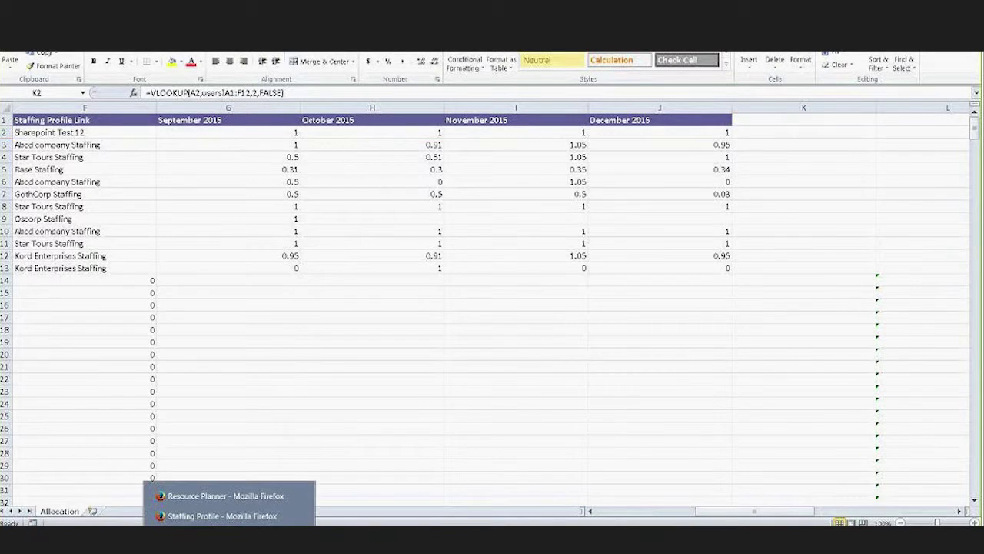
Upload ResAlloc_09-09-2015_120838.xlsx from Downloads as the update template and save the previewed allocations
click(225, 496)
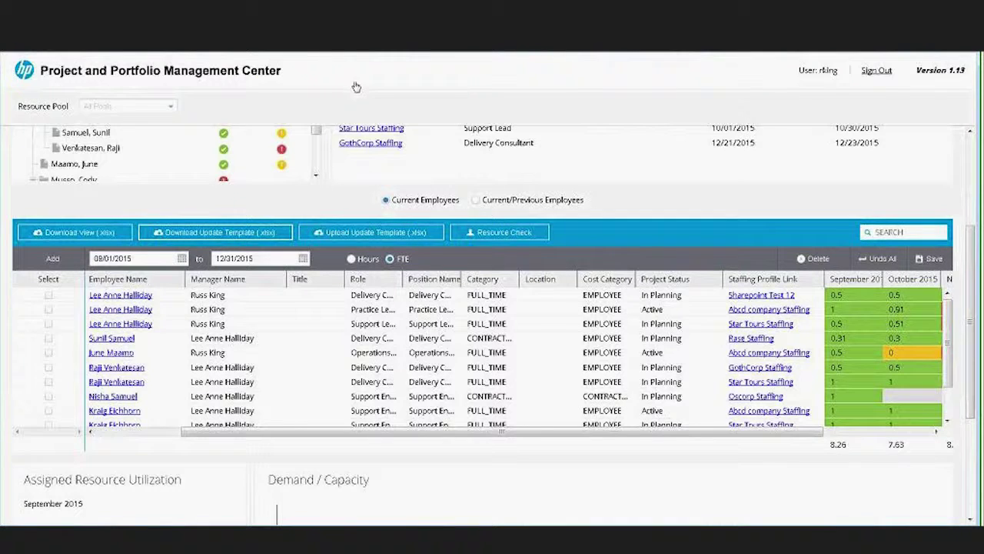
click(368, 237)
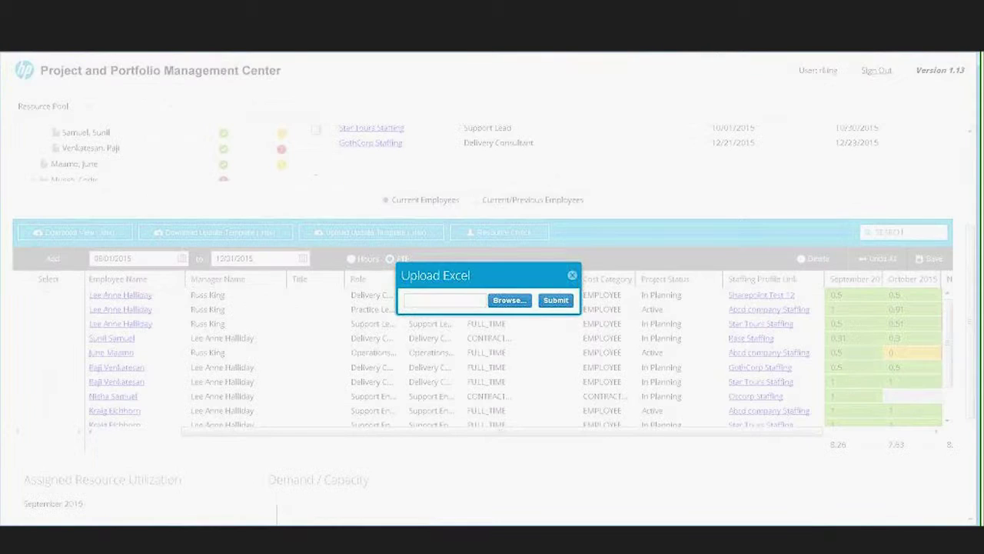
click(509, 300)
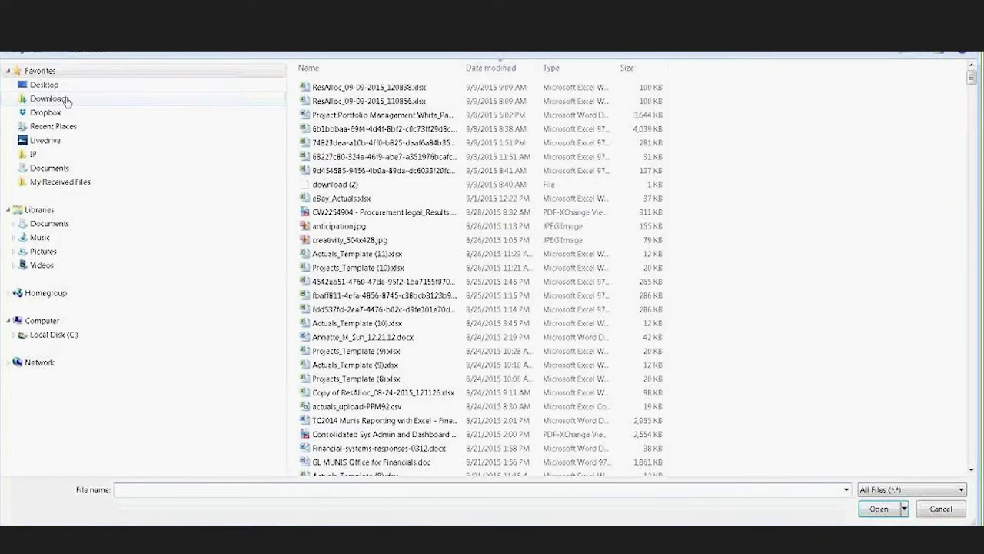
click(63, 100)
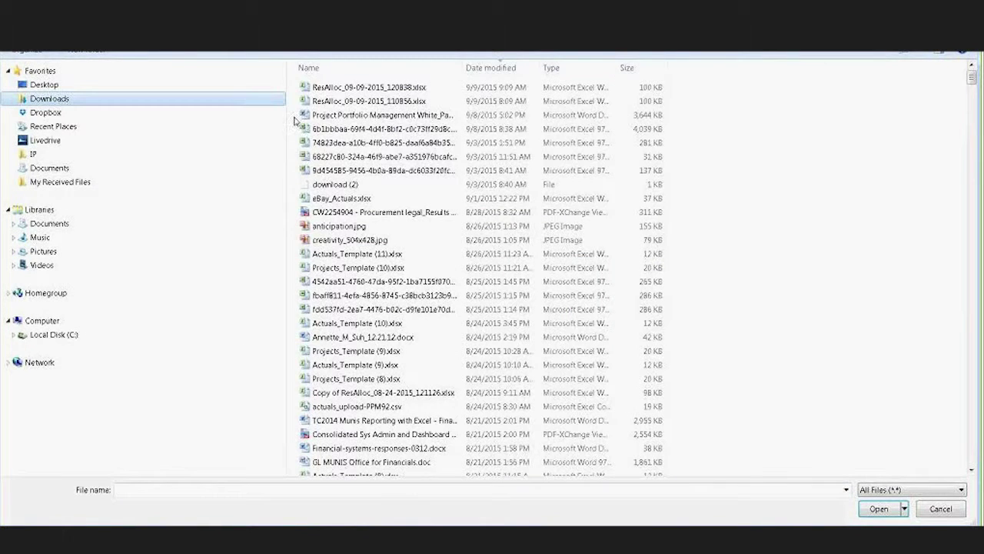
click(349, 91)
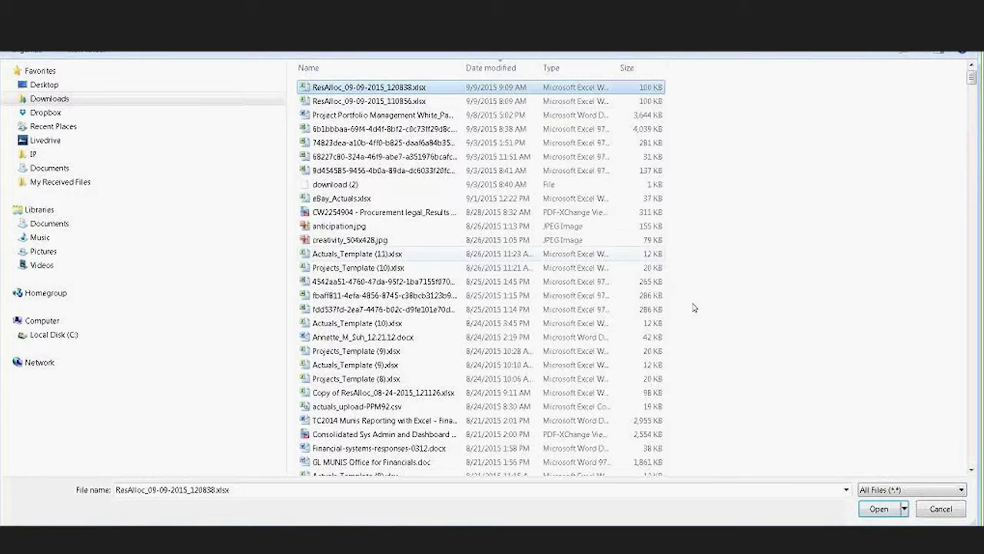
click(879, 509)
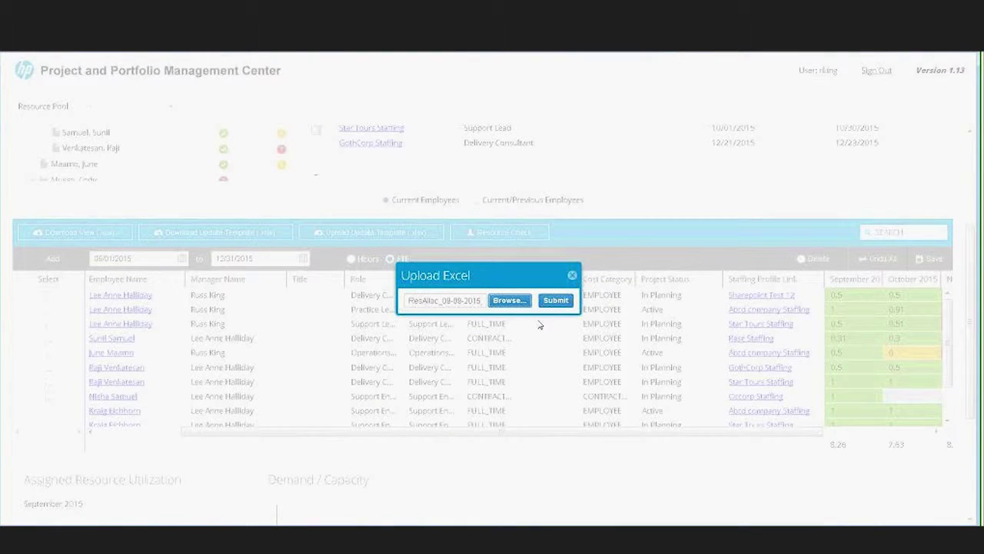
click(552, 302)
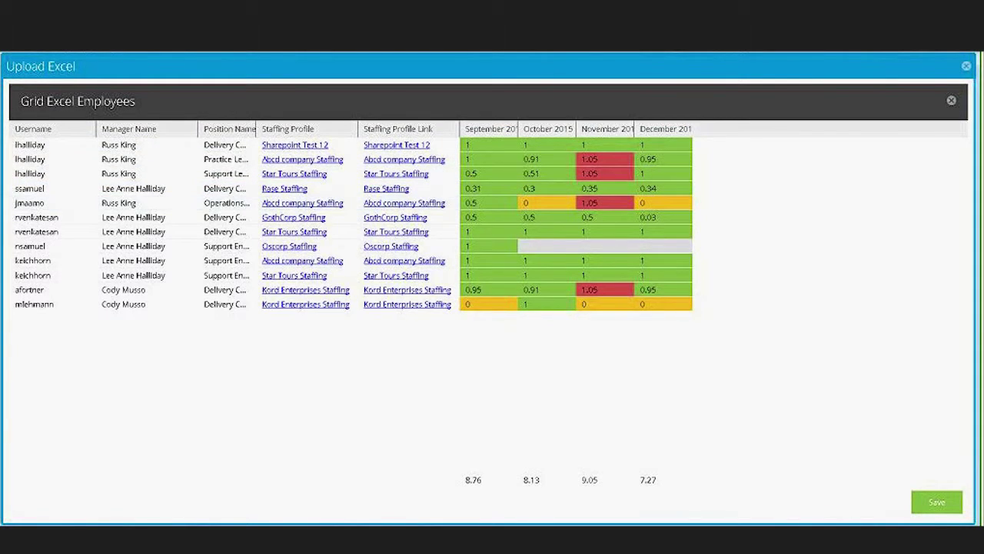
click(932, 509)
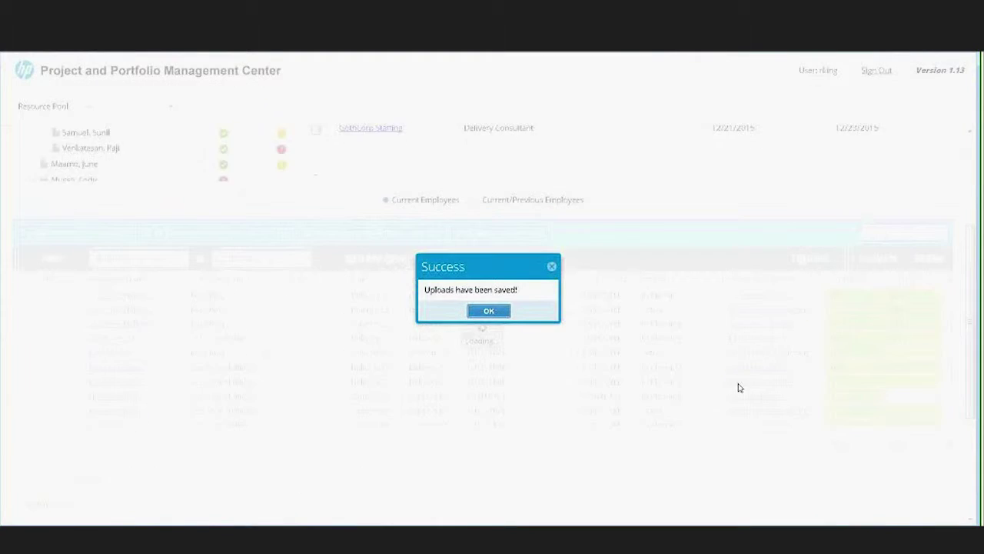
Dismiss the upload success message and scroll the grid to review November and December allocations
click(489, 311)
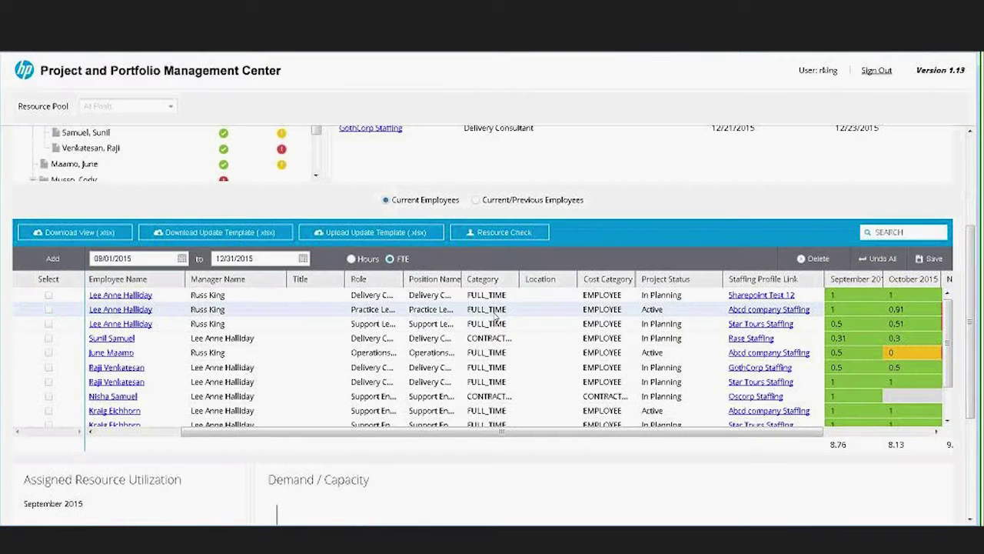
scroll(806, 342, right, 3)
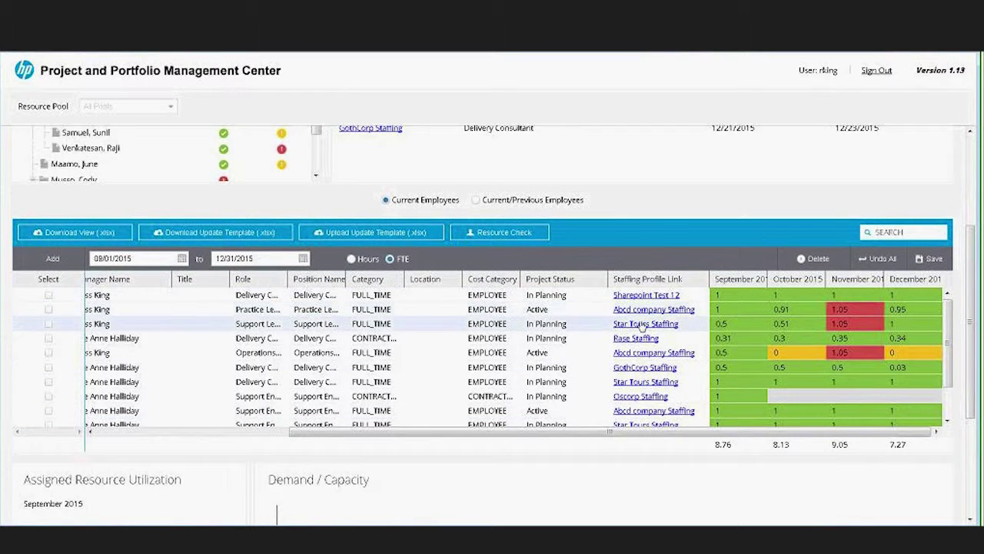
drag(504, 437, 316, 431)
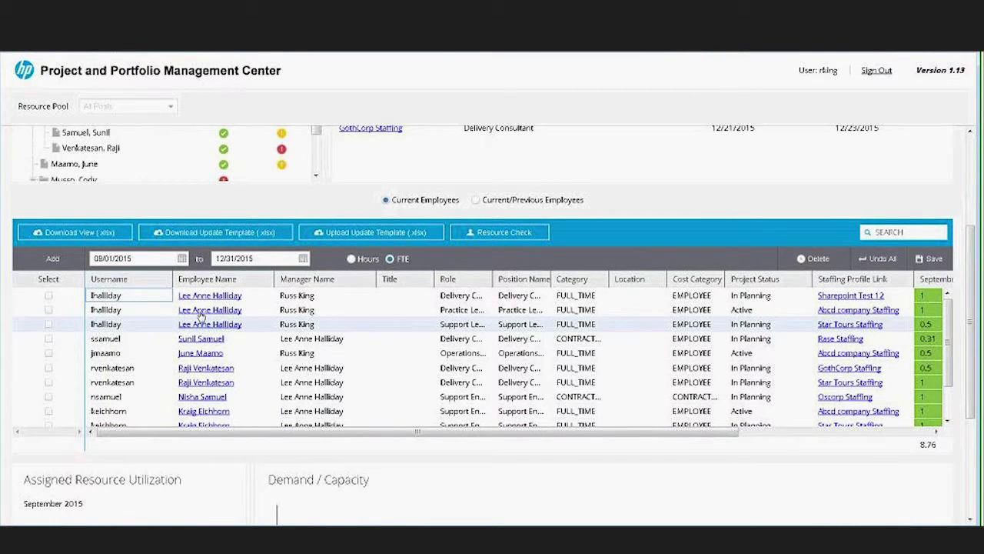
Review the Sharepoint Test 12 staffing profile, then collapse the first manager's team in the Resource Planner hierarchy
click(872, 300)
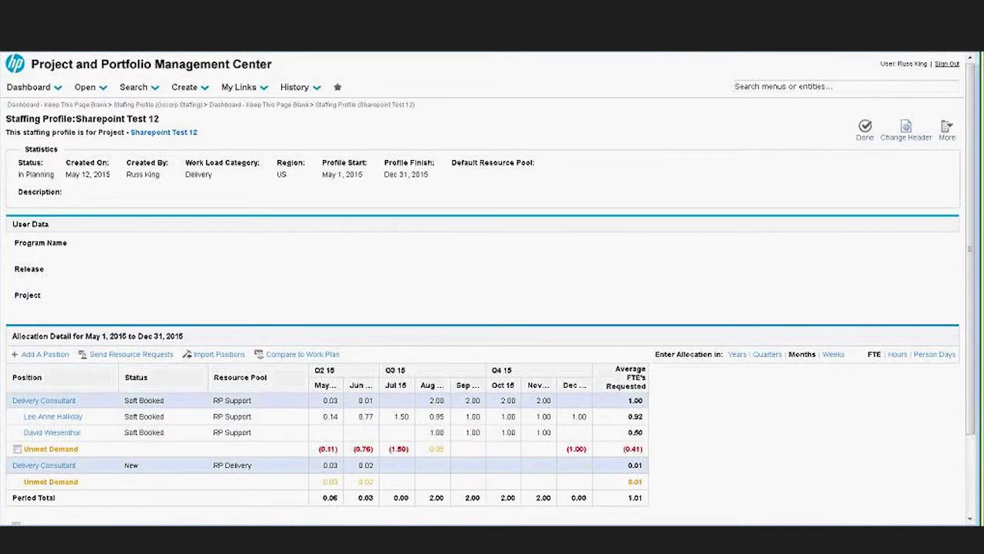
click(226, 473)
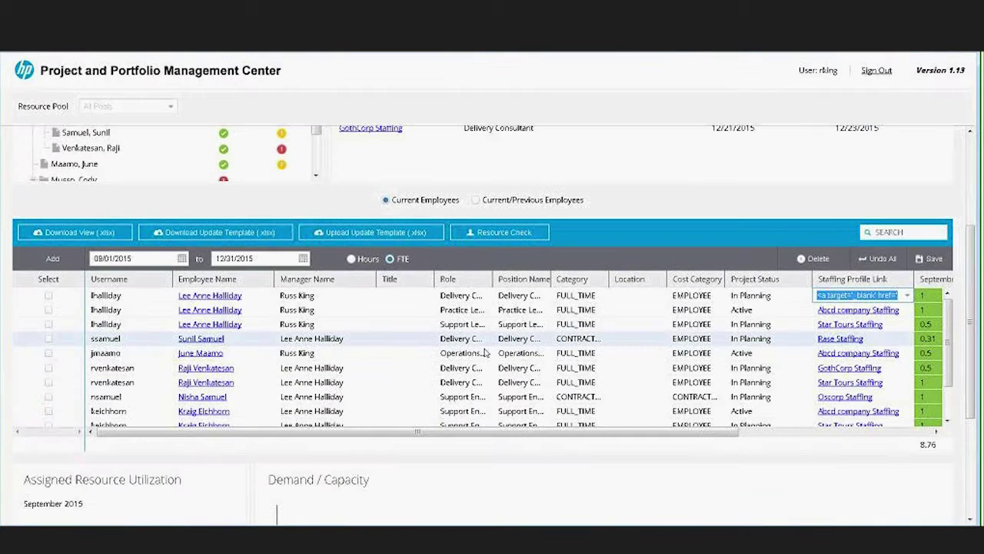
scroll(336, 358, up, 3)
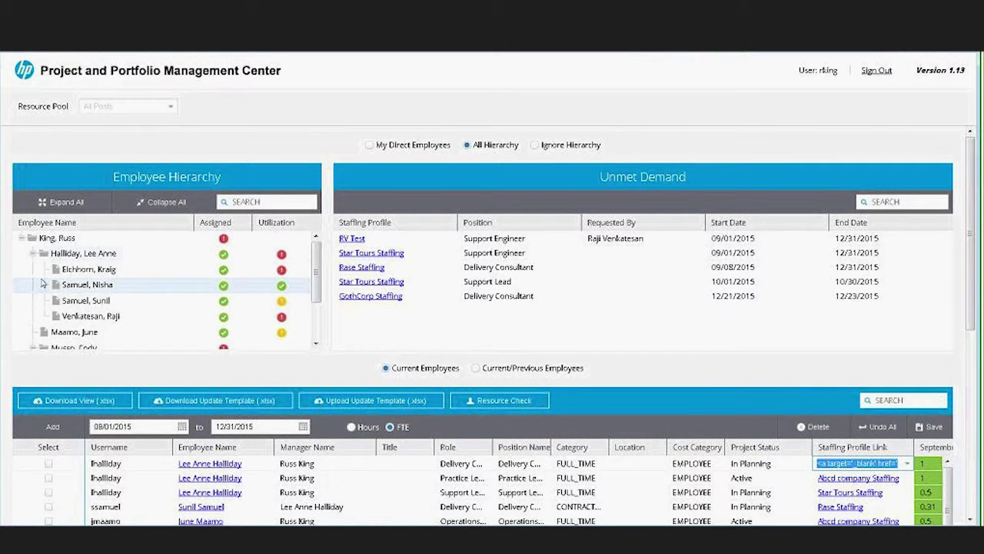
click(33, 255)
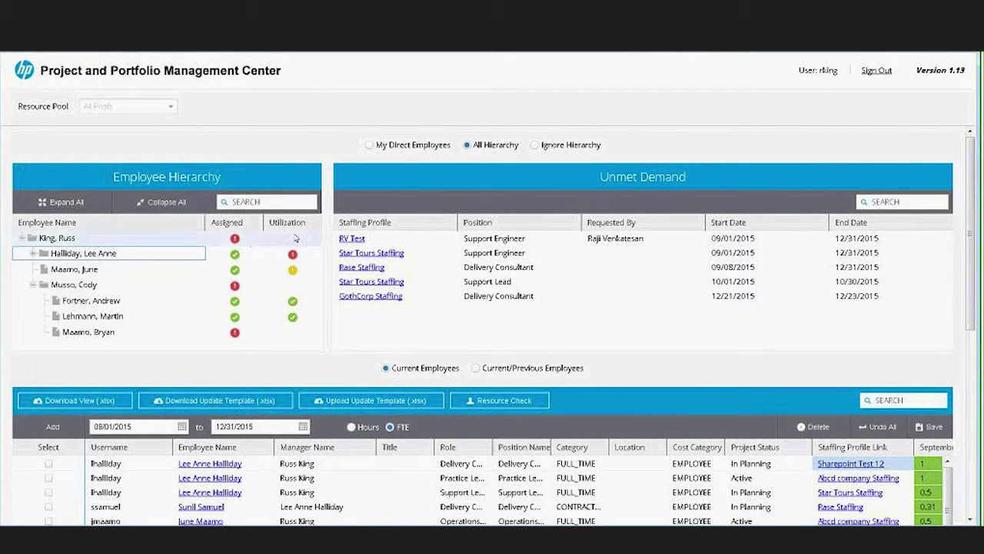
Search the grid for the employee and change their October 2015 allocation from 0 to 1
scroll(959, 310, down, 2)
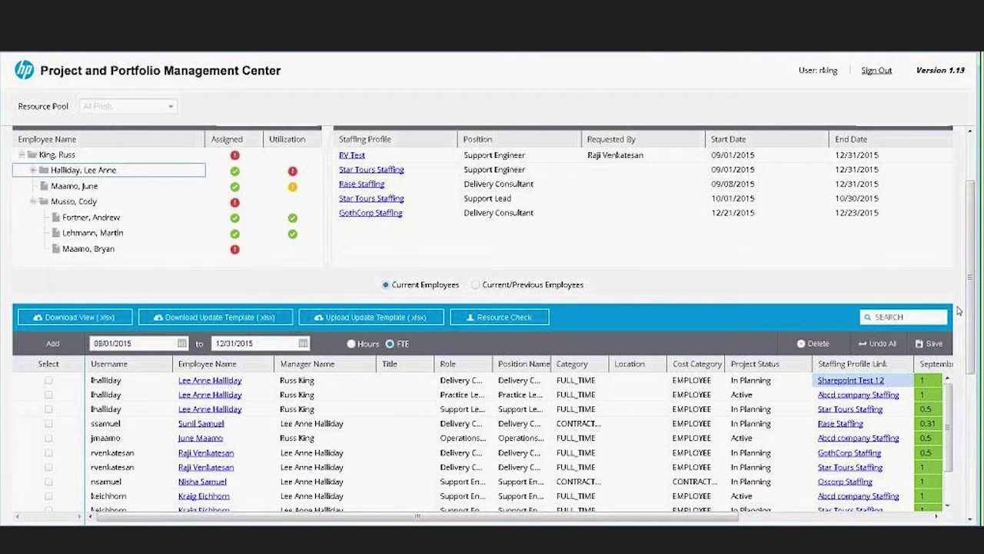
click(878, 317)
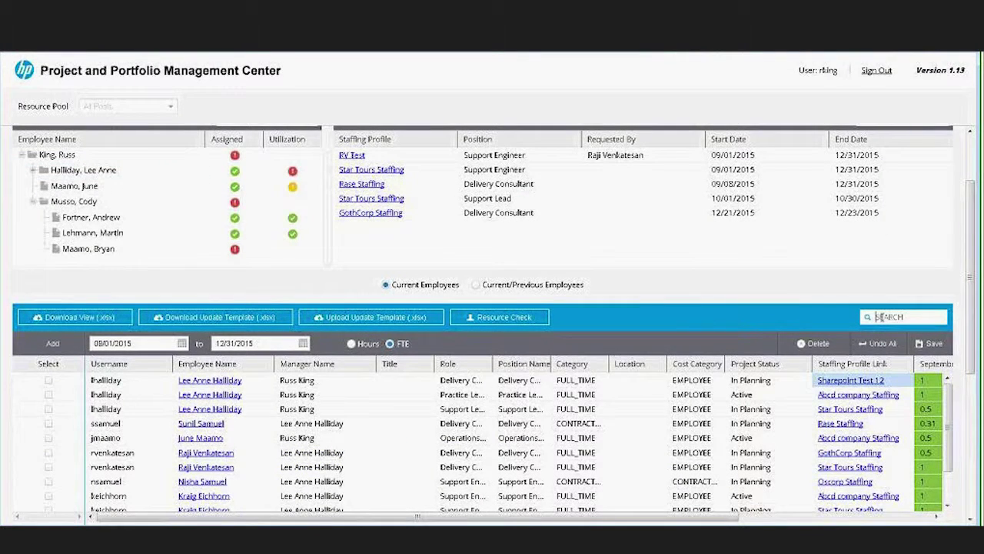
text(june)
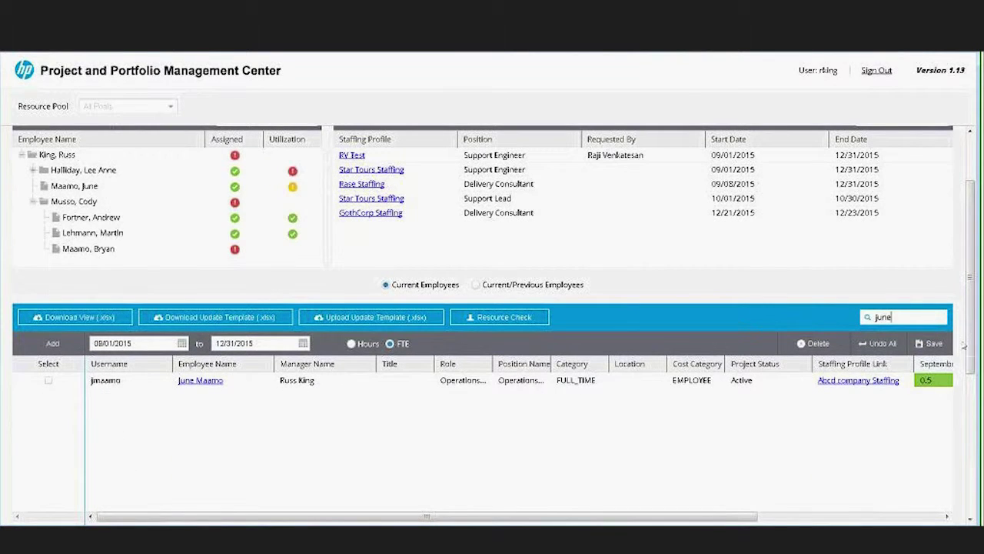
scroll(730, 517, right, 1)
drag(731, 519, 808, 519)
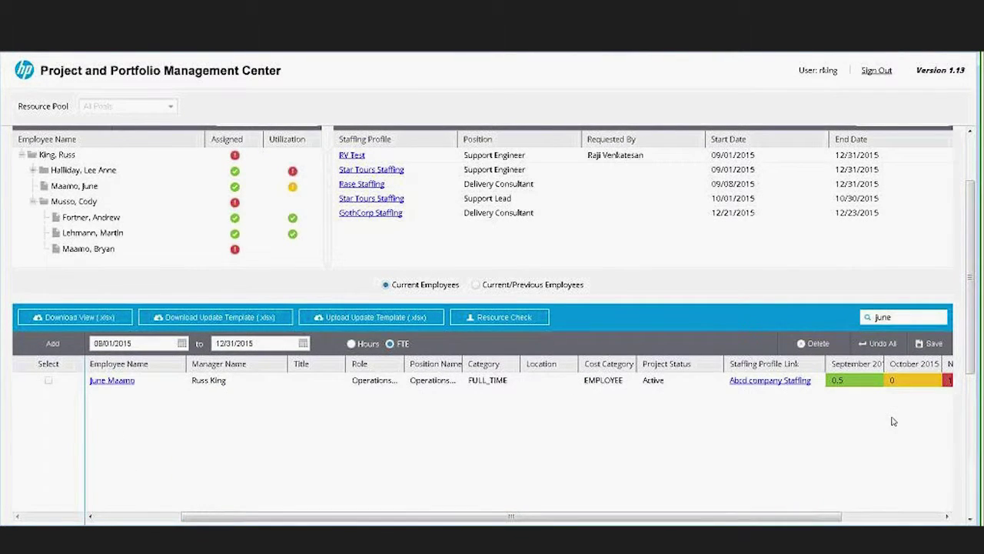
click(896, 381)
text(1)
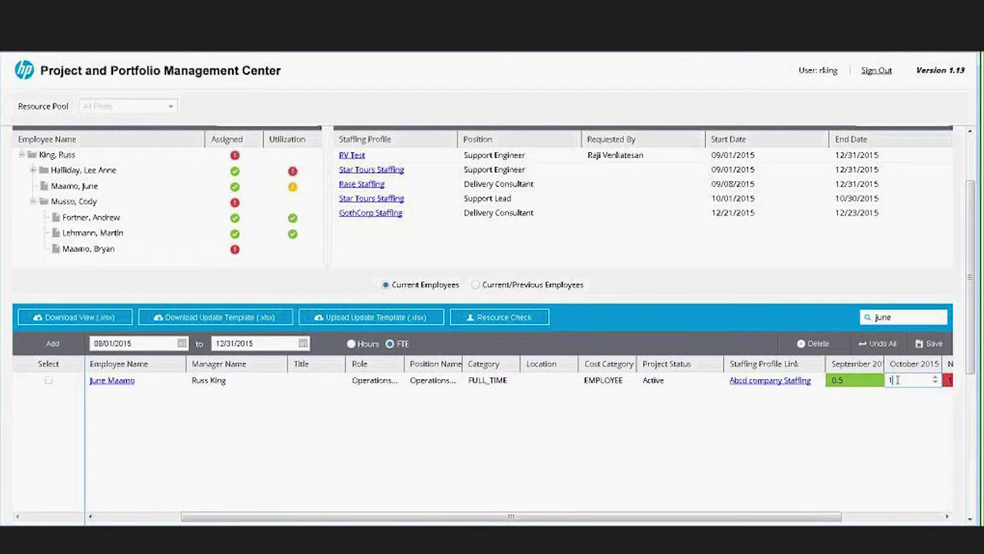
key(Tab)
Save the allocation change, confirming with Yes and dismissing the success message
click(930, 345)
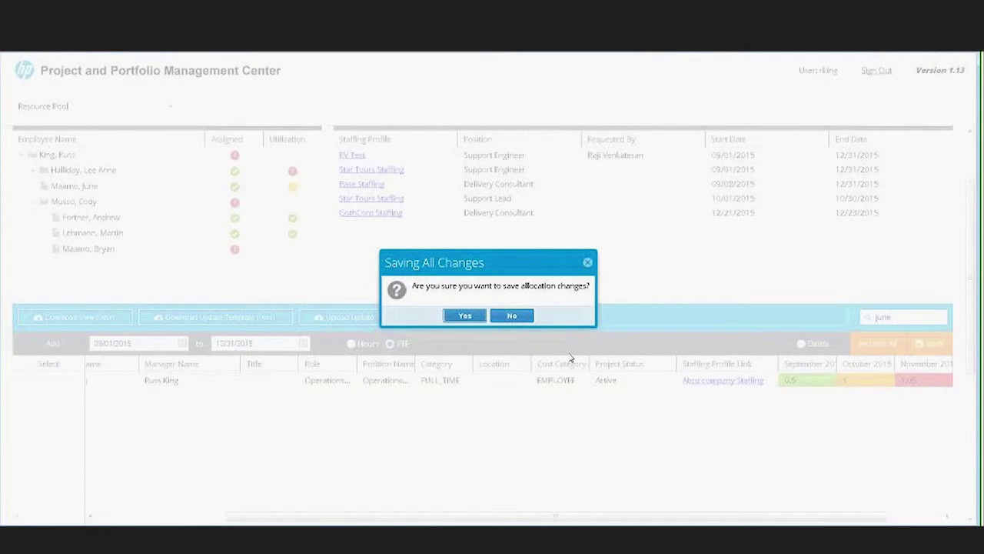
click(471, 315)
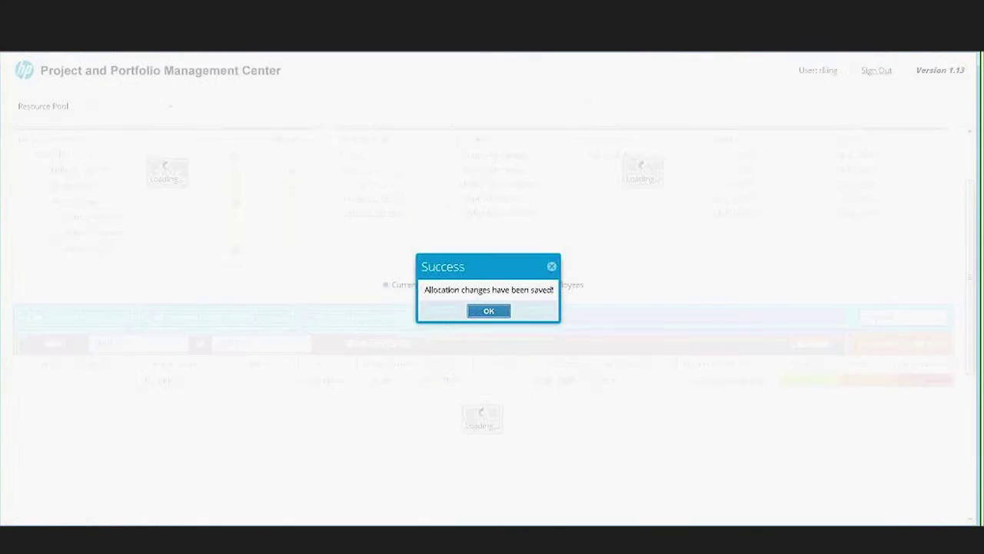
click(483, 313)
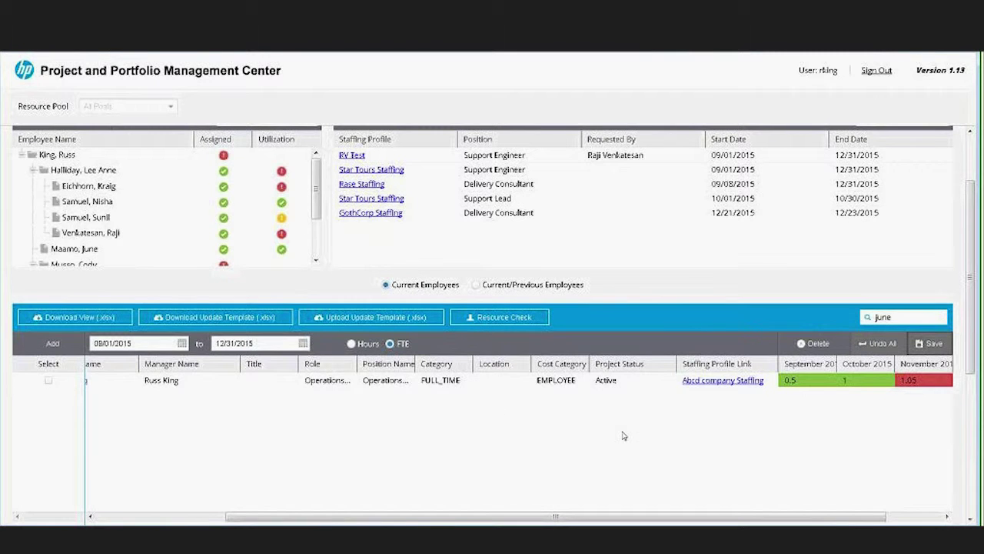
click(901, 317)
Clear the grid search and filter the Resource Planner to the RP Support pool's six rows
key(BackSpace)
key(BackSpace)
key(BackSpace)
key(BackSpace)
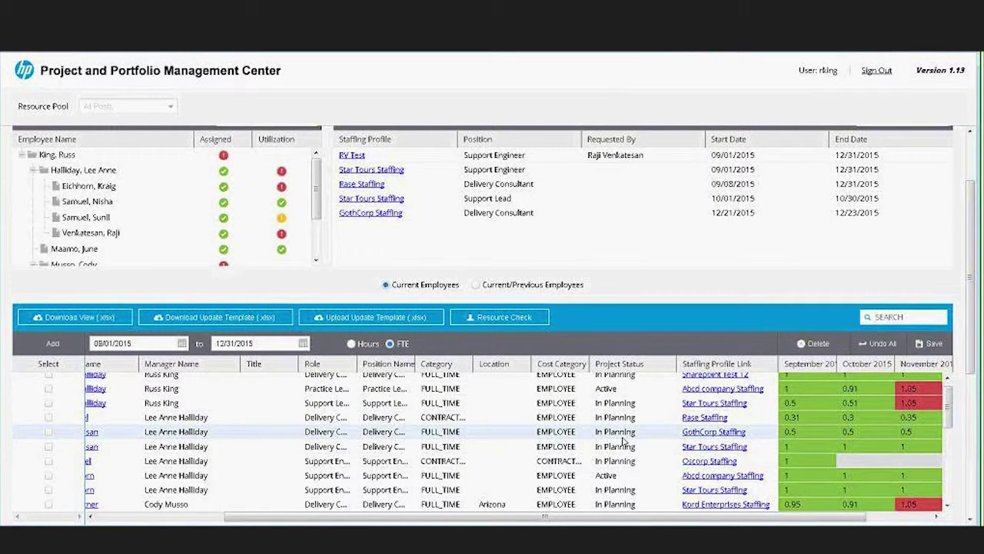
click(171, 110)
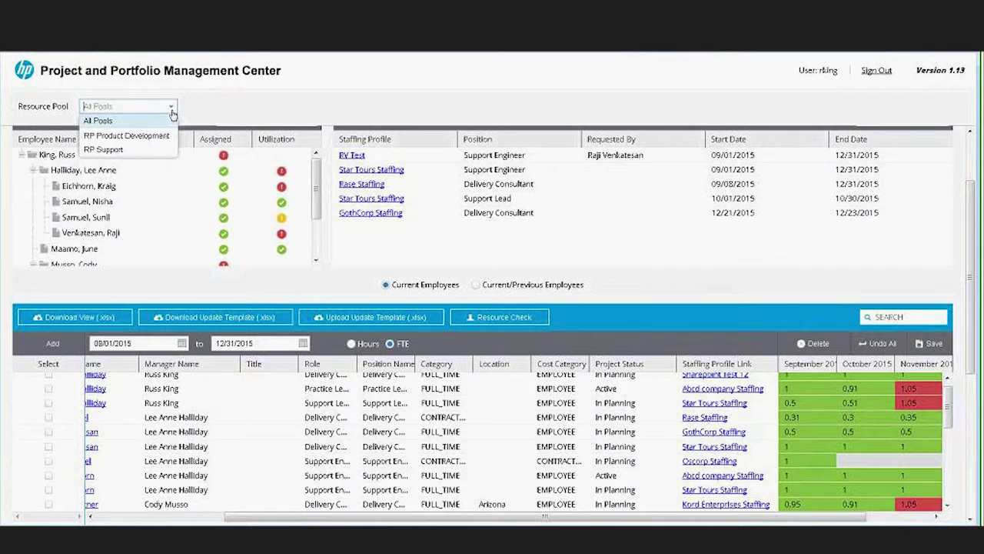
click(137, 149)
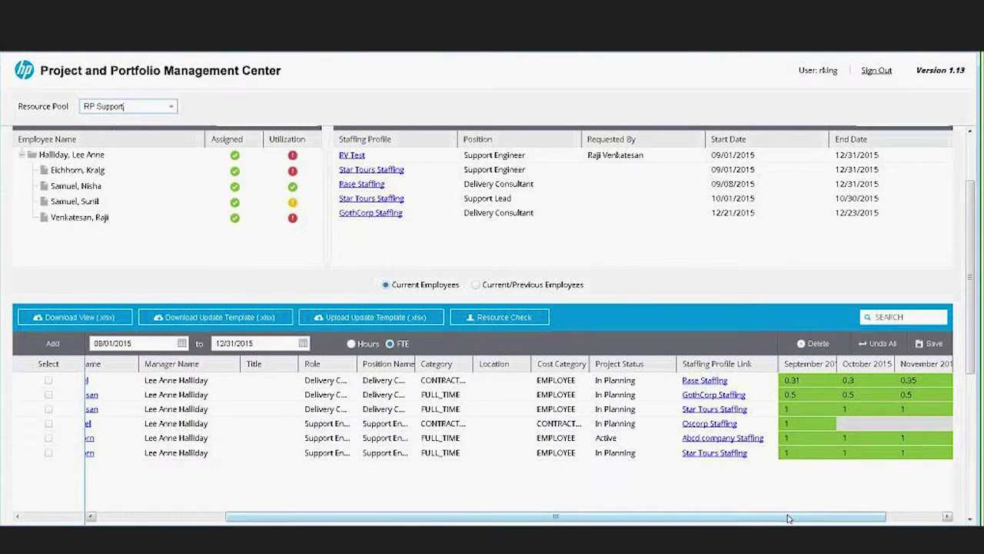
drag(791, 519, 900, 514)
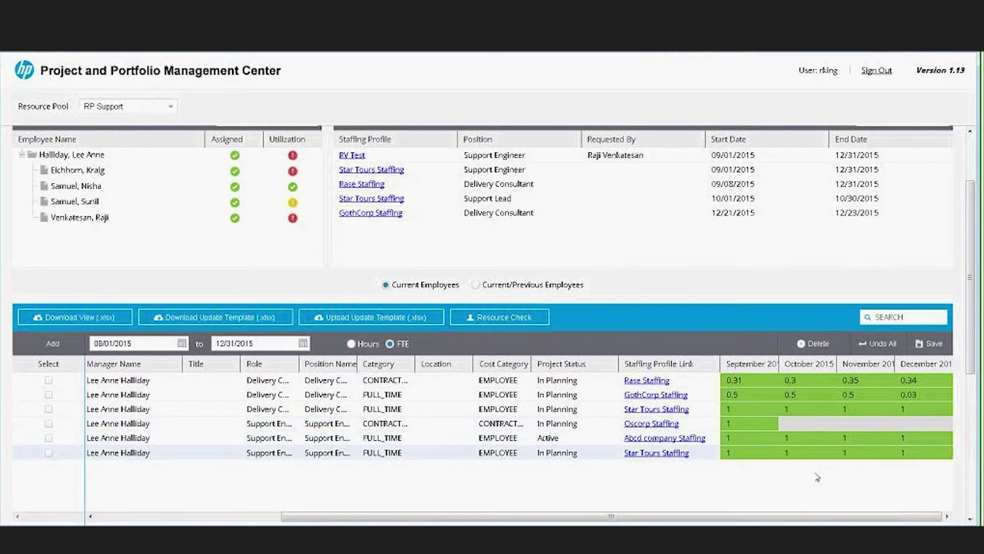
Scroll down to review the RP Support Demand / Capacity chart, then back up
drag(606, 521, 415, 520)
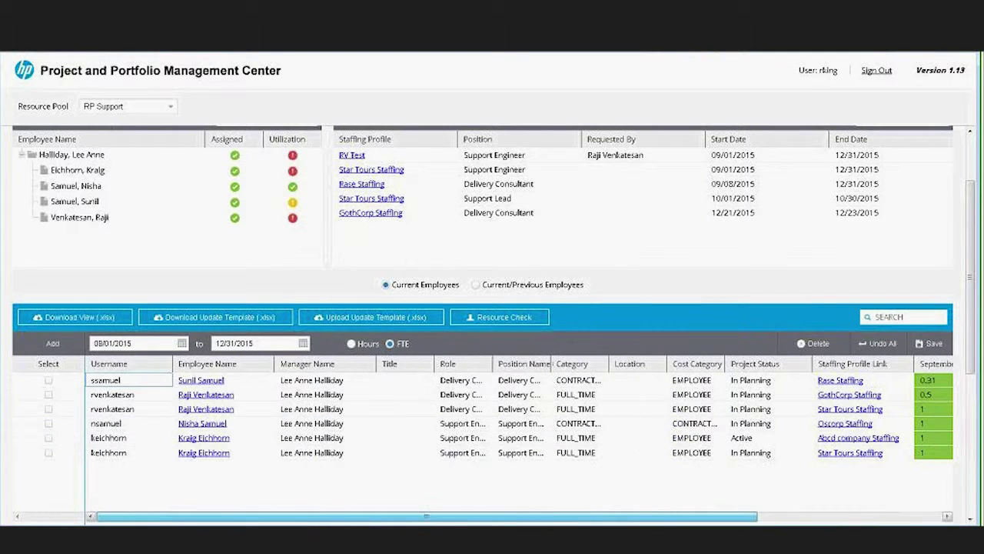
scroll(310, 426, down, 3)
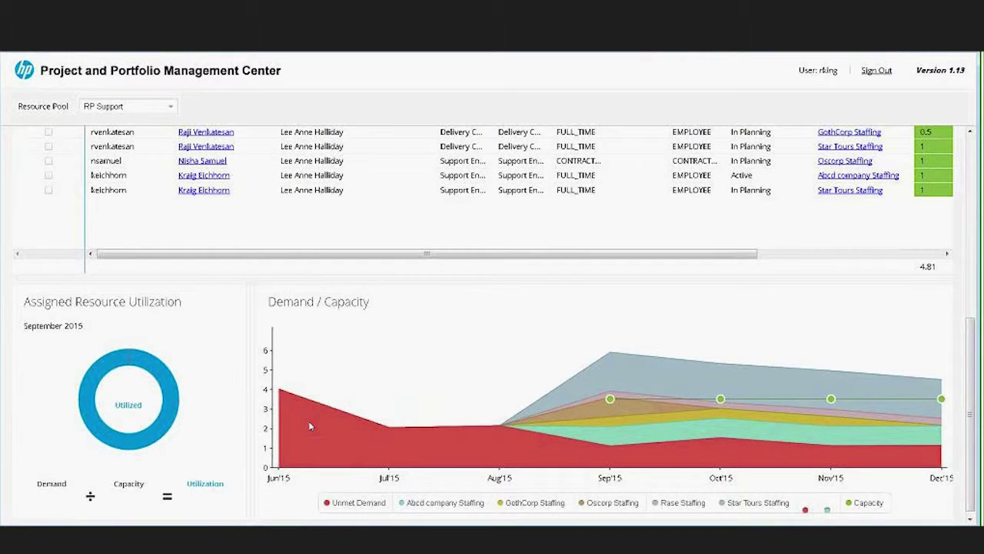
scroll(310, 426, down, 1)
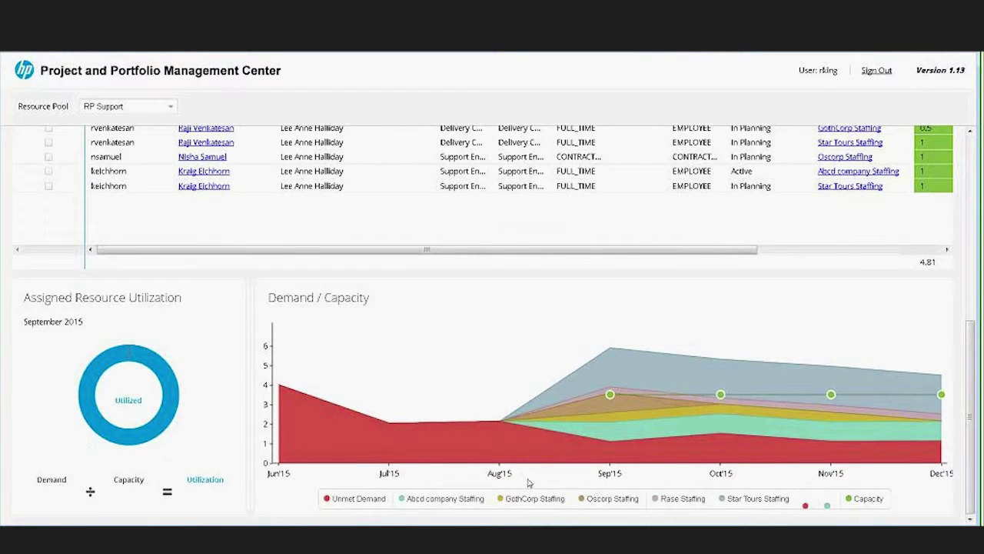
mouse_move(633, 383)
scroll(442, 408, up, 1)
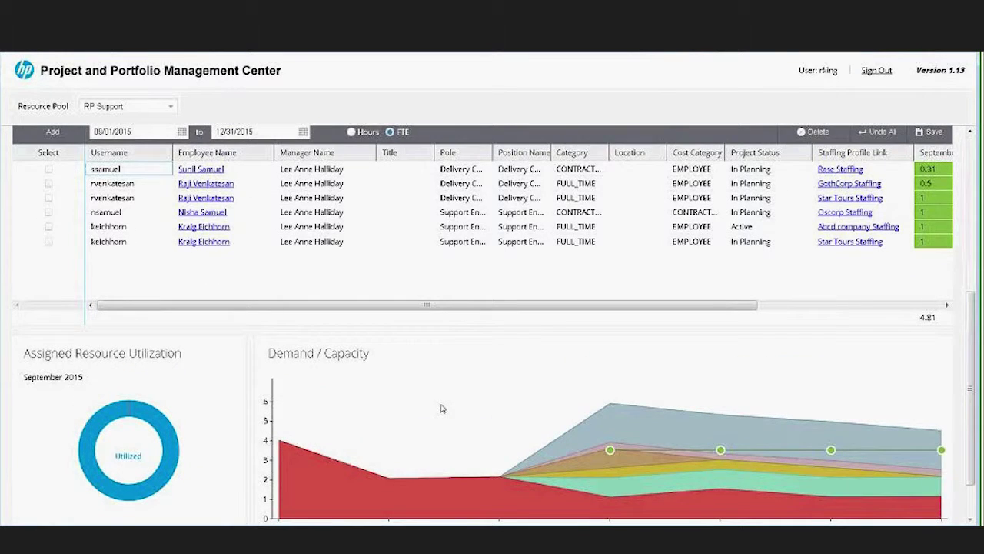
scroll(443, 409, up, 2)
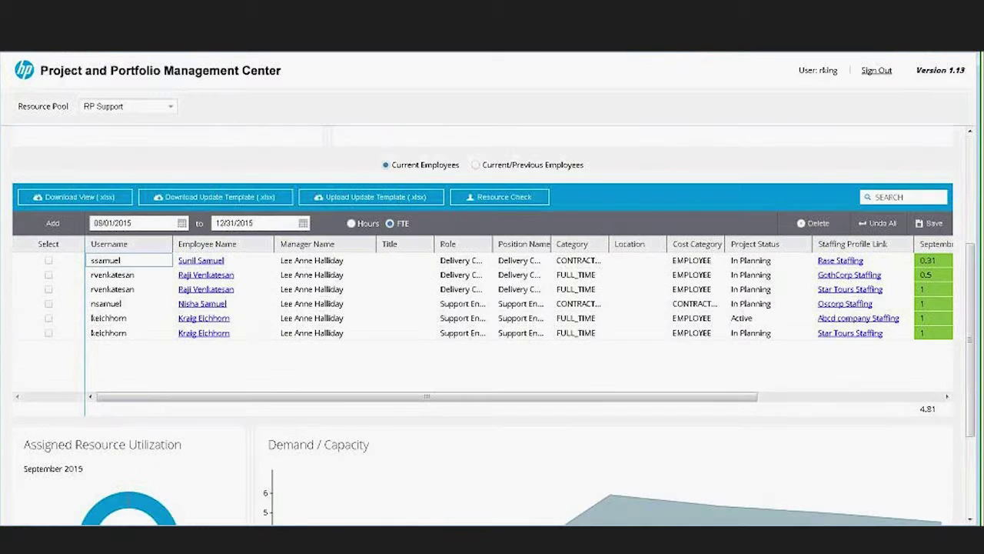
scroll(439, 407, up, 4)
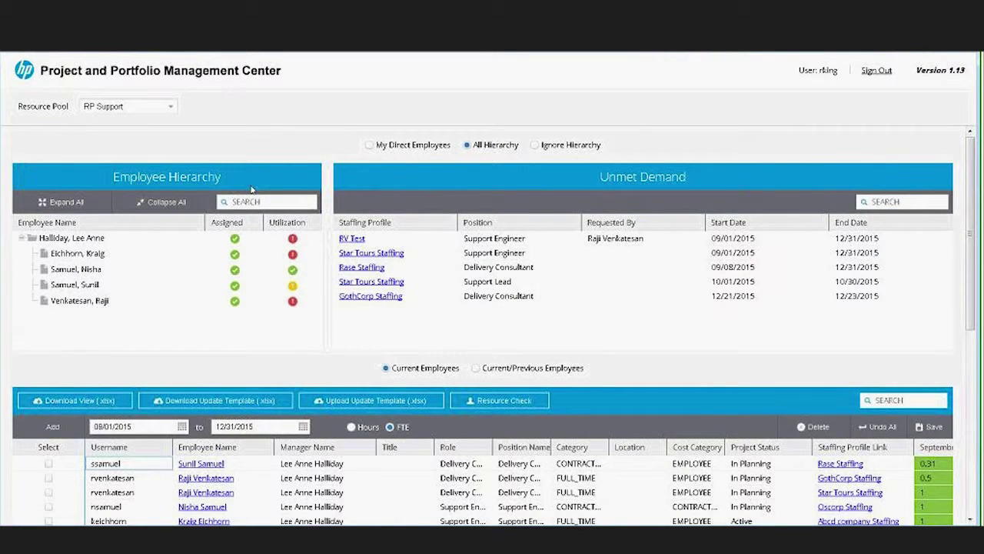
Set the Resource Pool filter back to All Pools
click(171, 109)
click(123, 126)
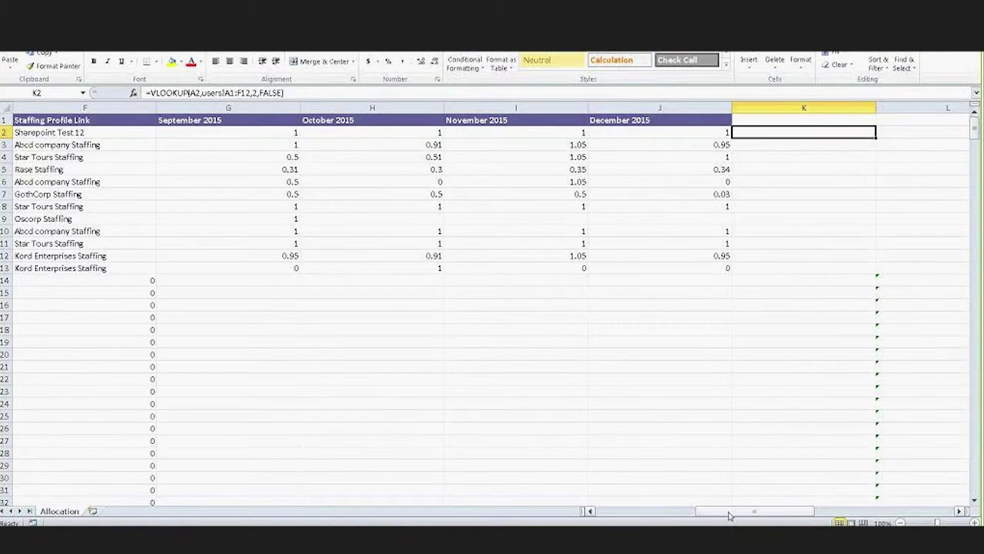
drag(729, 515, 627, 515)
Choose an existing username from the dropdown in cell A14 for the new row
click(151, 281)
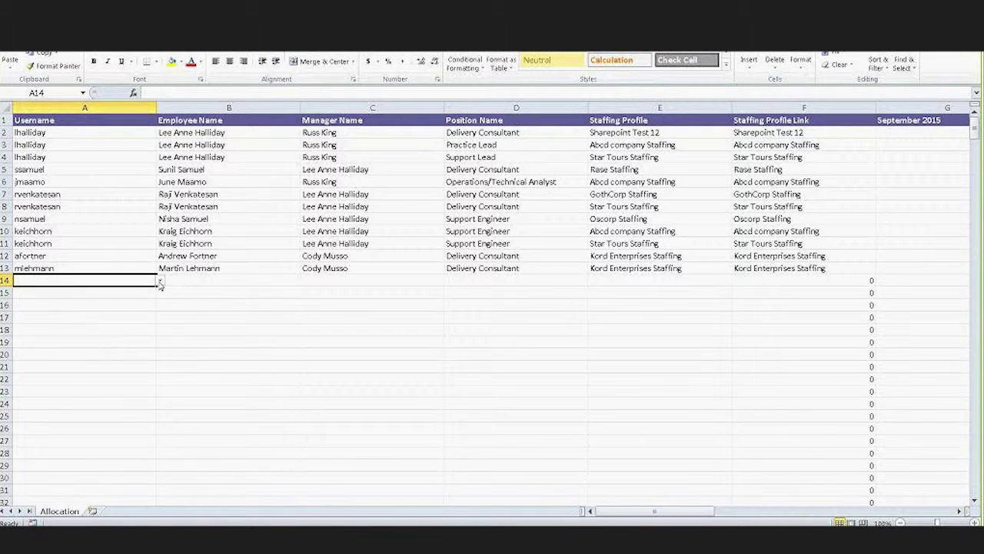
click(160, 282)
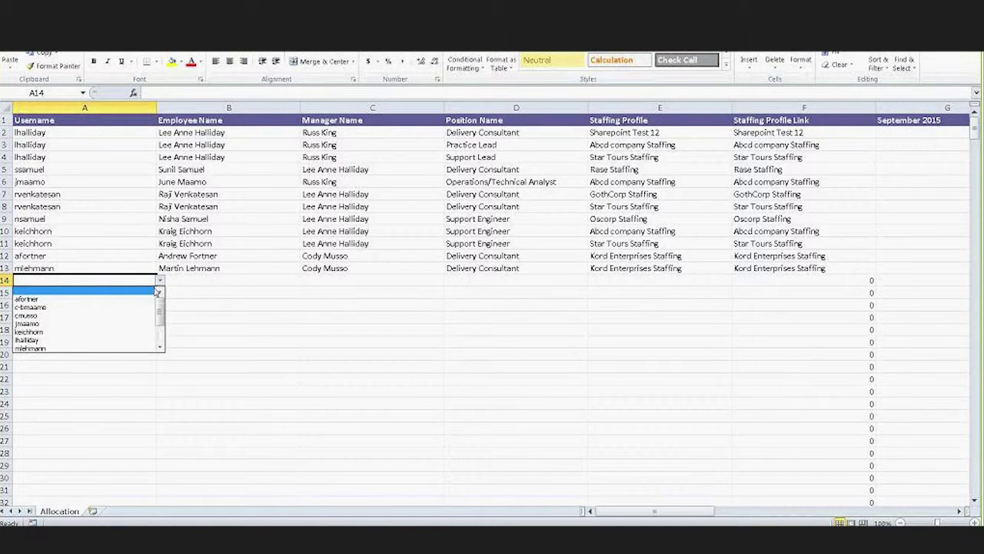
click(97, 341)
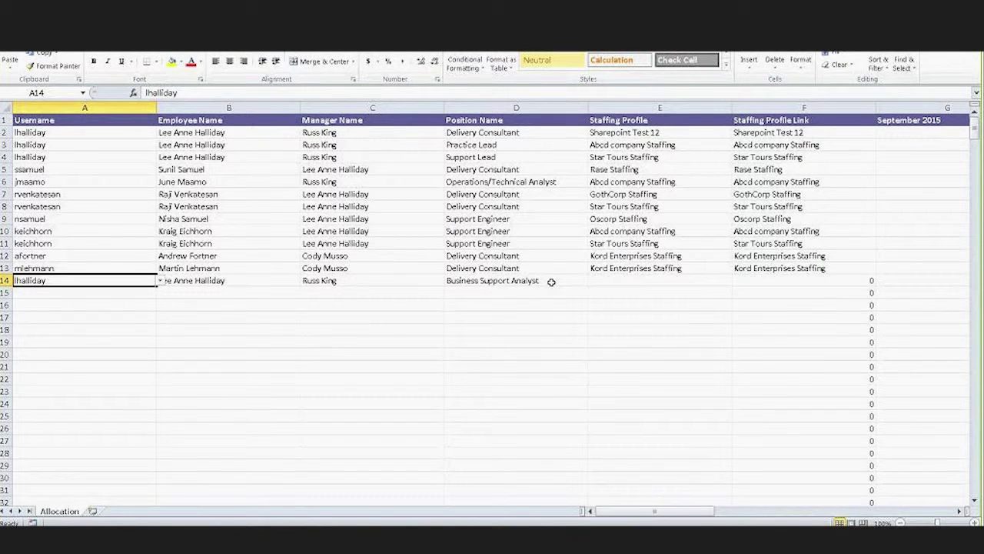
Look over the E14 Staffing Profile list, leaving the staffing profile empty
click(649, 280)
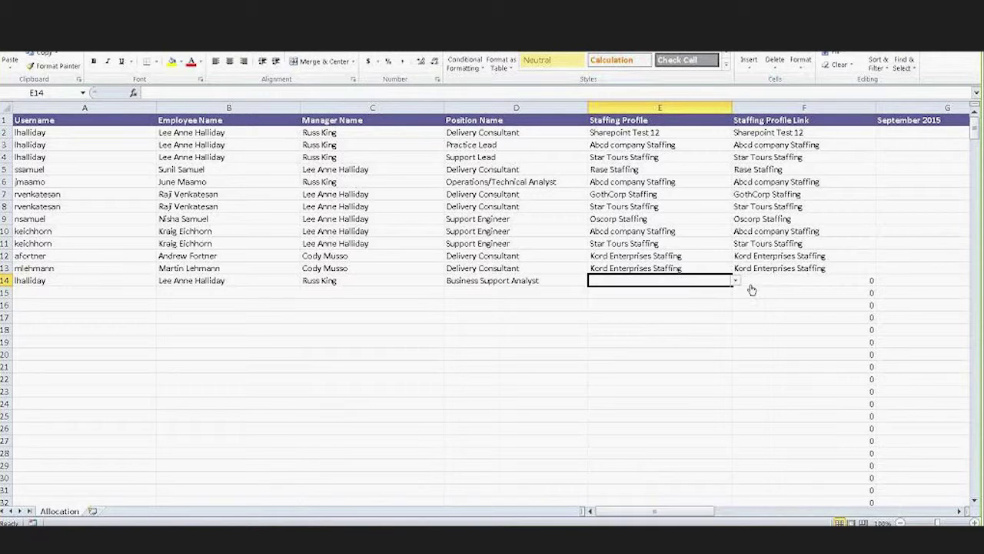
click(735, 281)
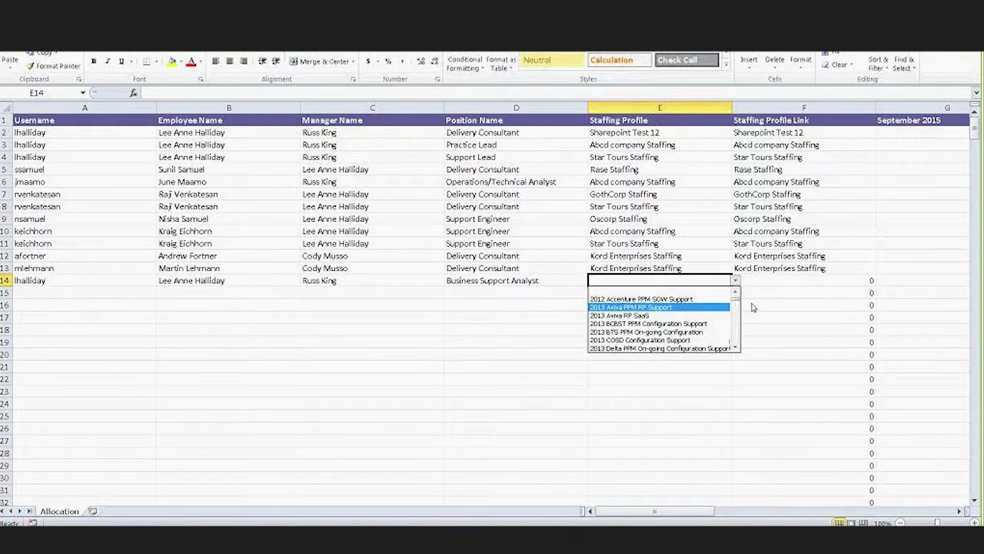
click(706, 282)
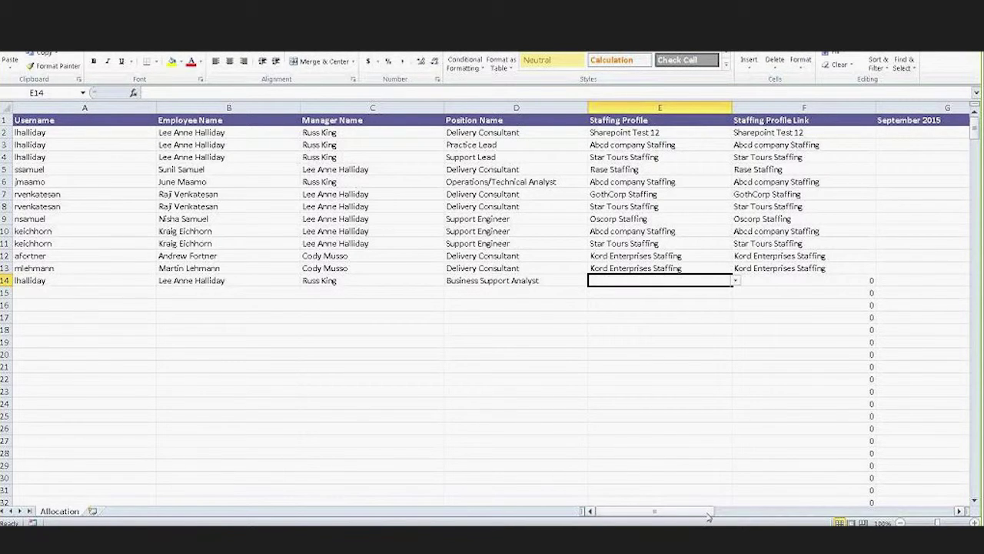
drag(698, 511, 802, 518)
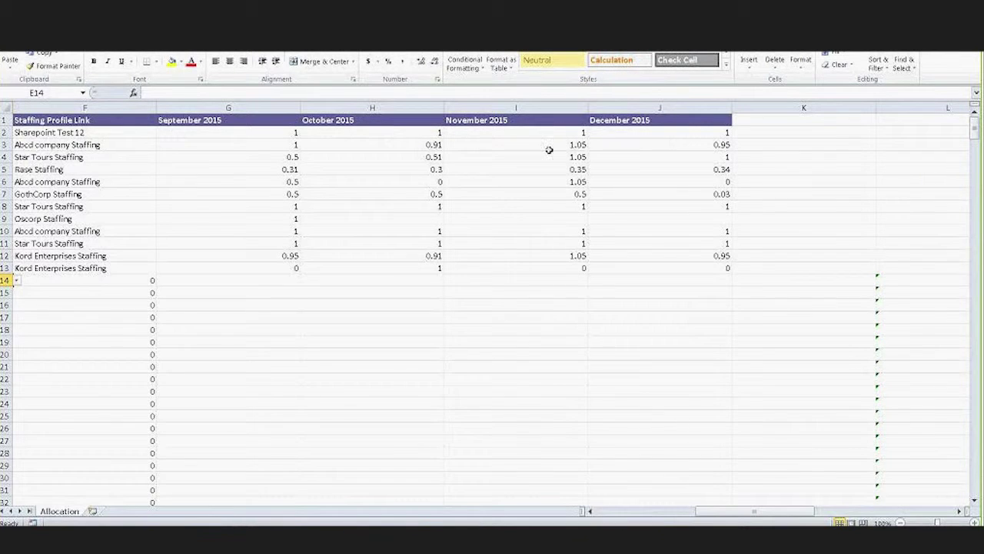
drag(791, 510, 731, 511)
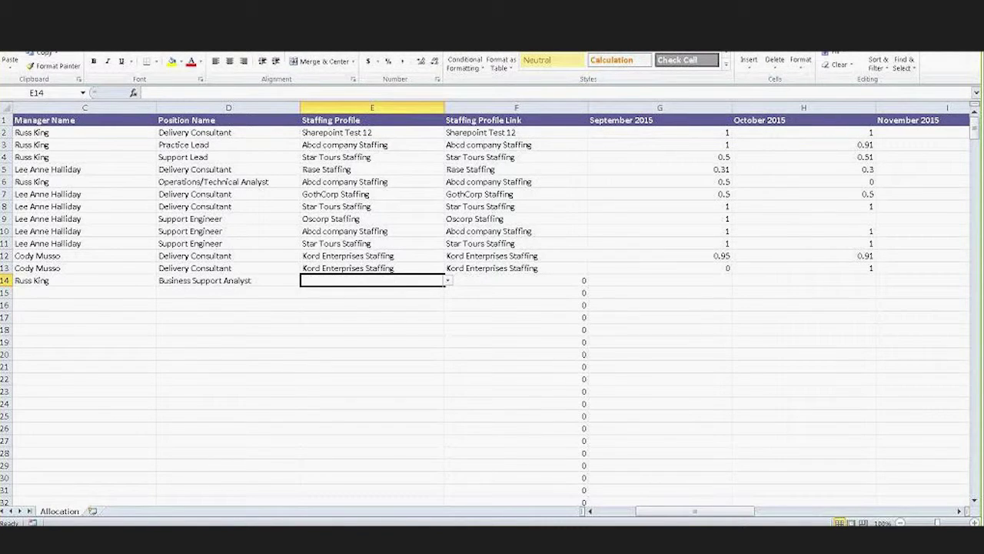
click(229, 538)
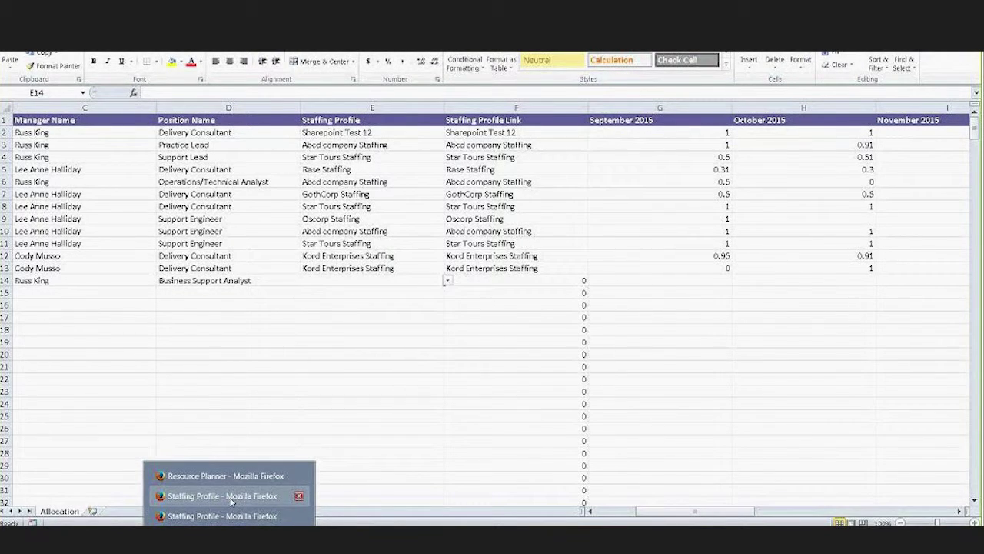
Return to the all-pools Resource Planner and scroll across the monthly allocation columns
click(225, 475)
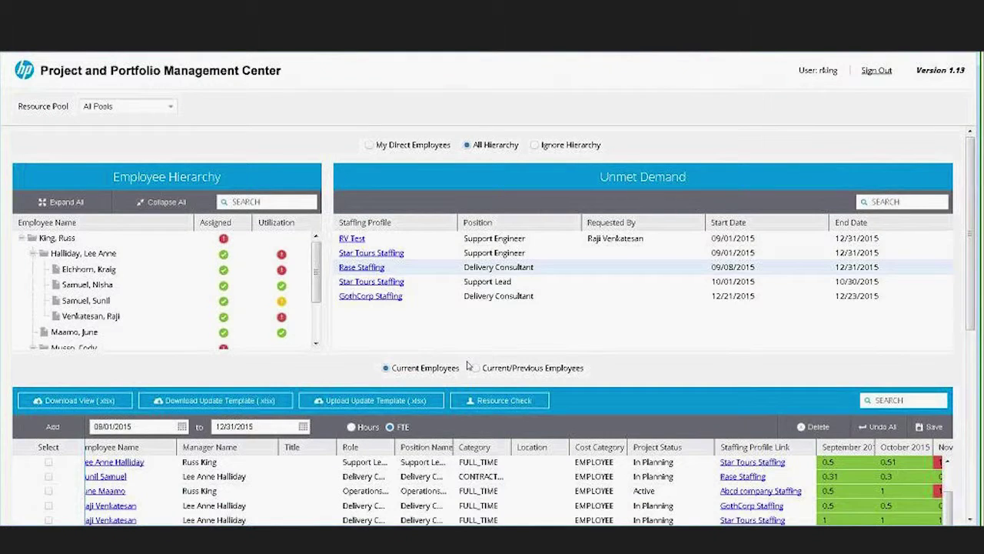
scroll(617, 274, down, 3)
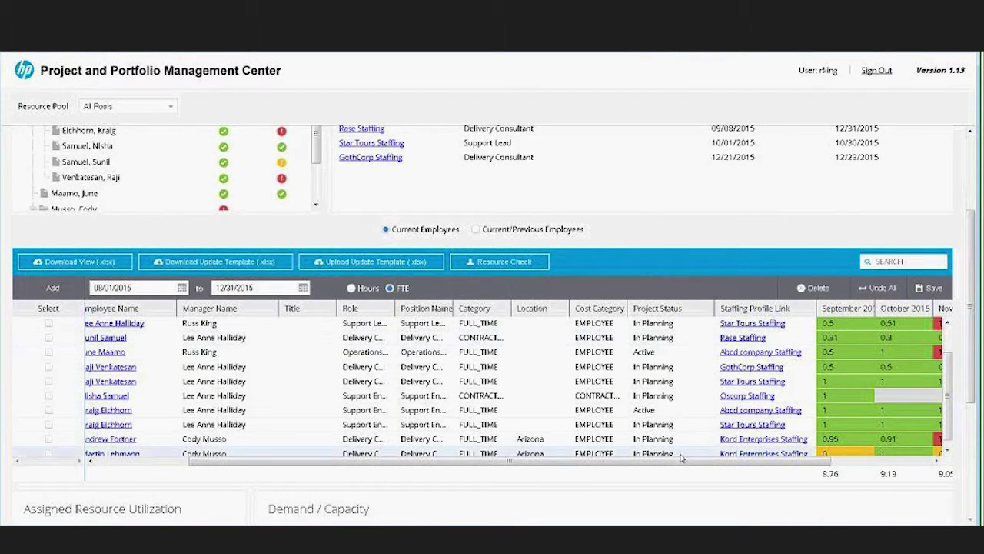
drag(693, 463, 794, 463)
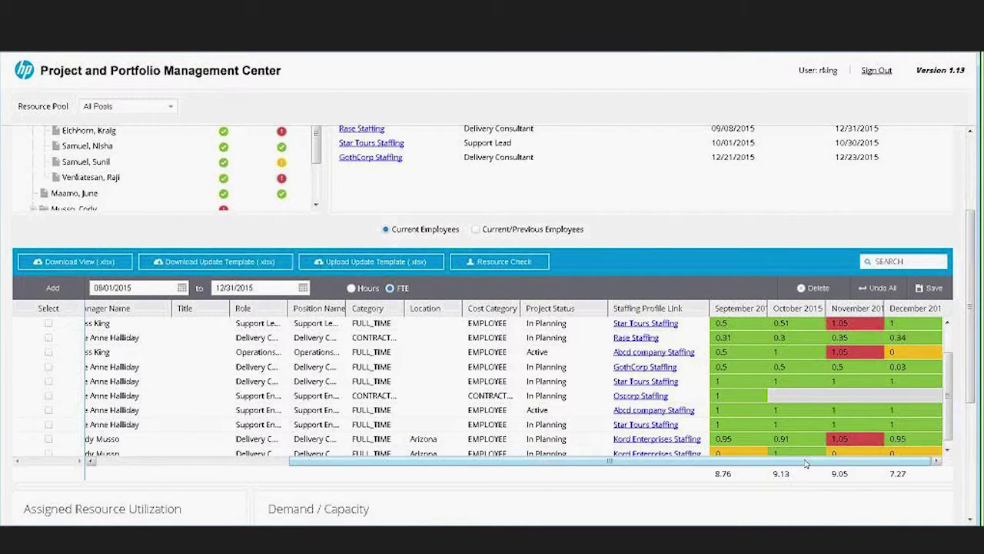
drag(806, 462, 314, 248)
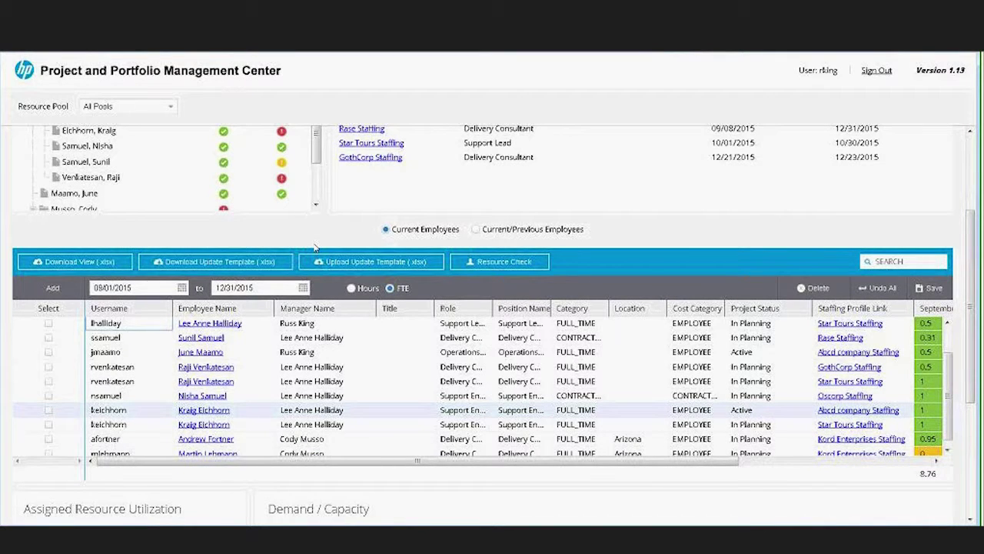
scroll(361, 389, up, 1)
scroll(361, 389, up, 3)
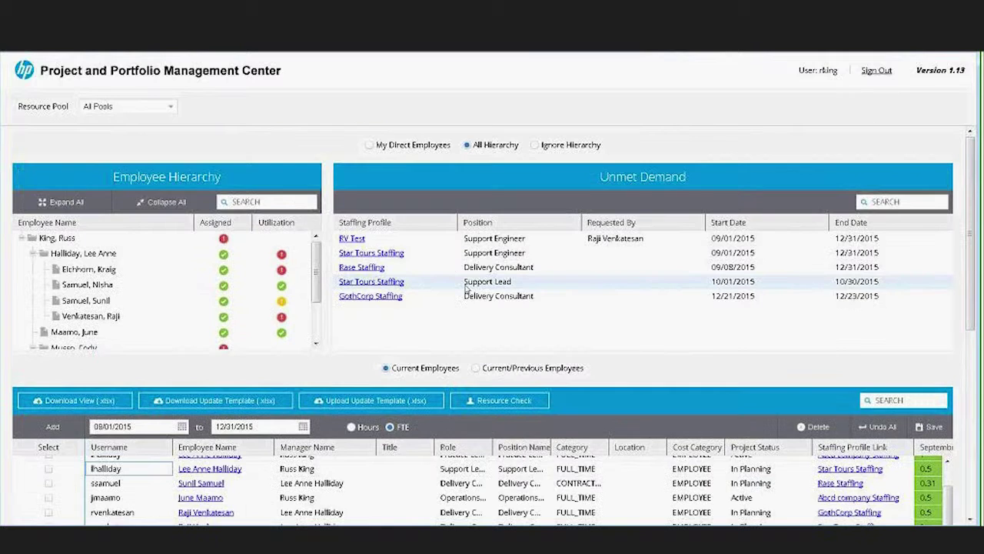